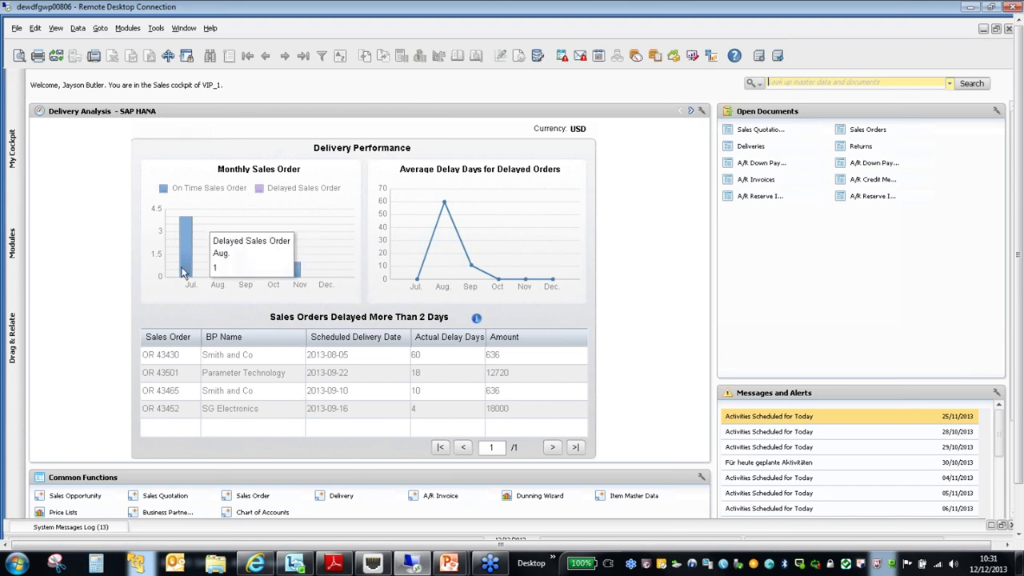
mouse_move(186, 252)
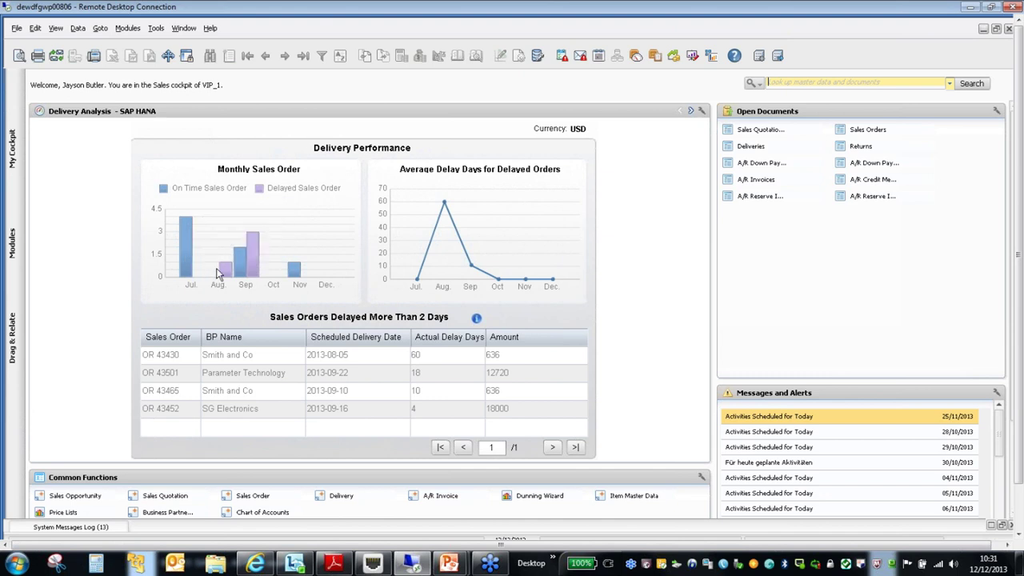
mouse_move(225, 268)
left_click(381, 373)
left_click(372, 390)
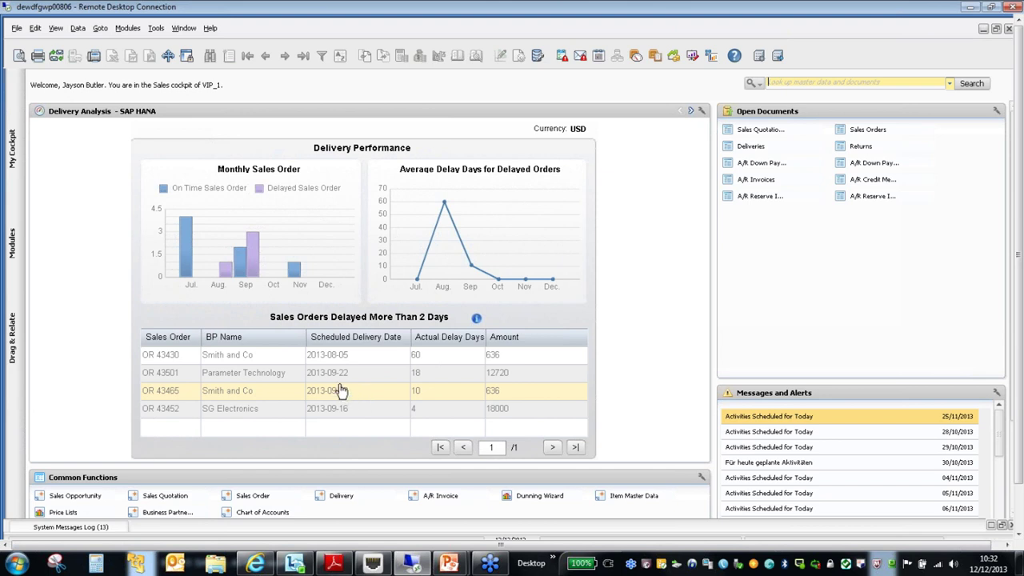
left_click(345, 376)
double_click(346, 376)
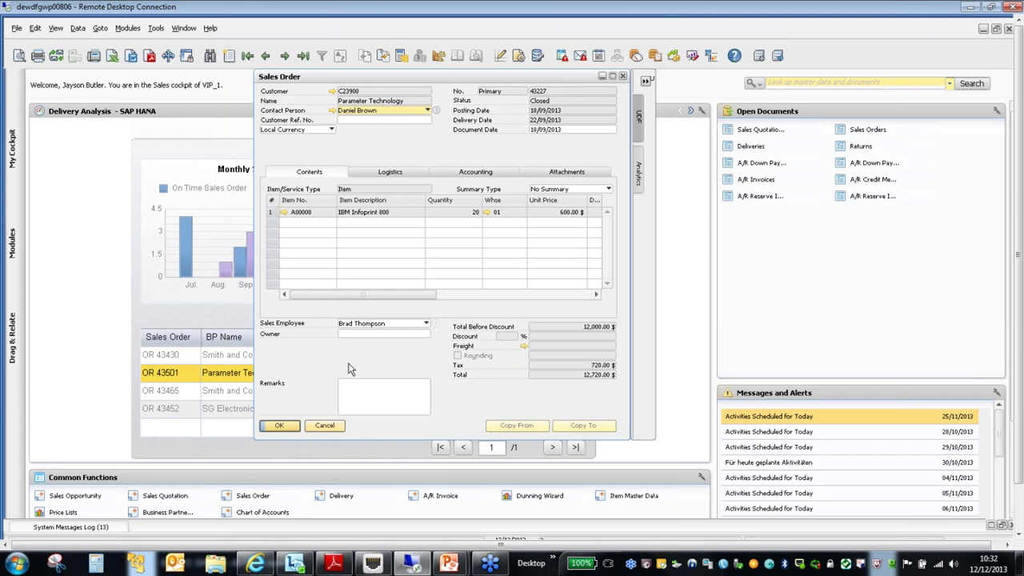
left_click(333, 430)
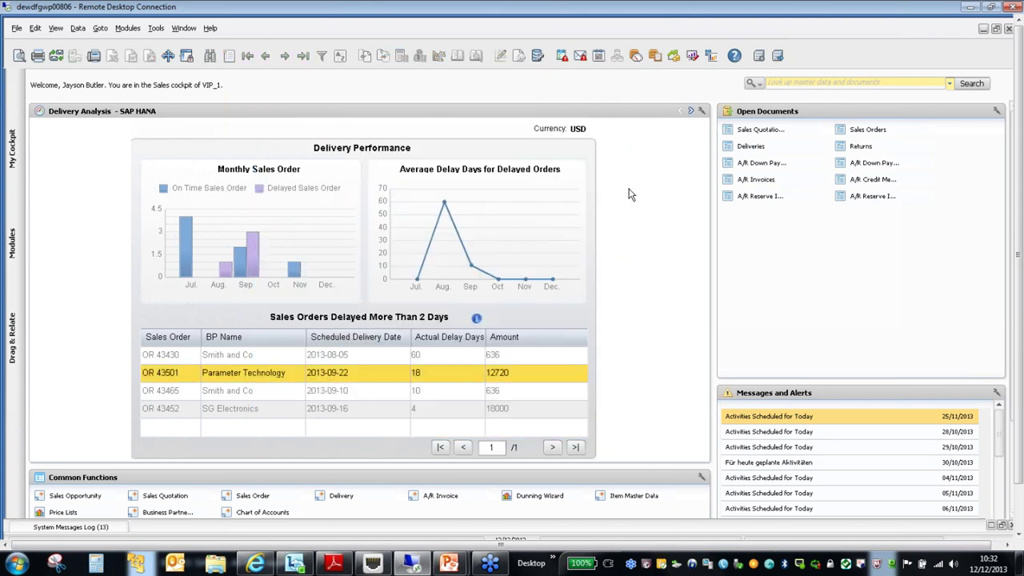
left_click(691, 112)
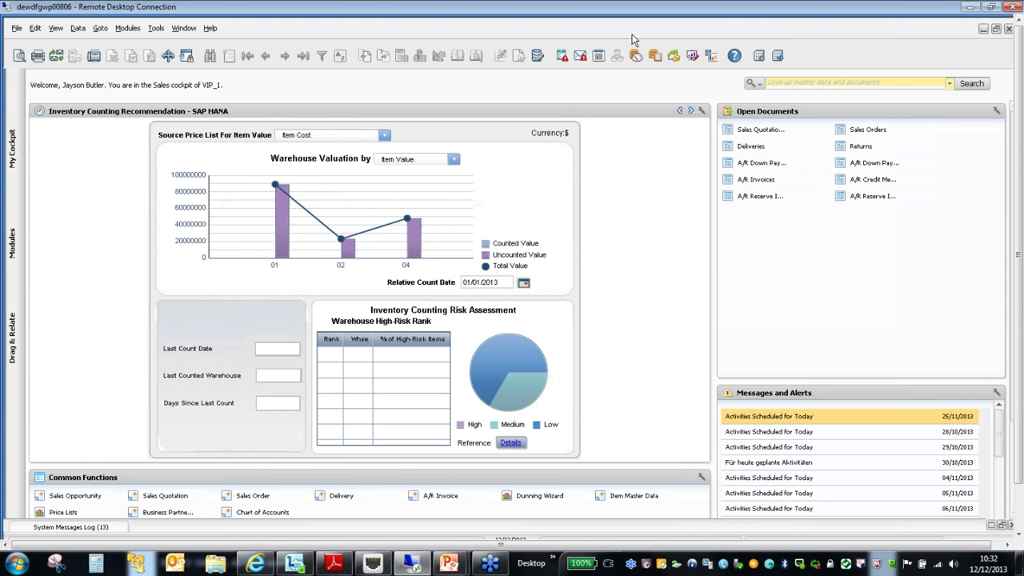
- Value warehouses by Quantity on Inventory Counting Recommendation, then advance to Inventory Status
left_click(453, 161)
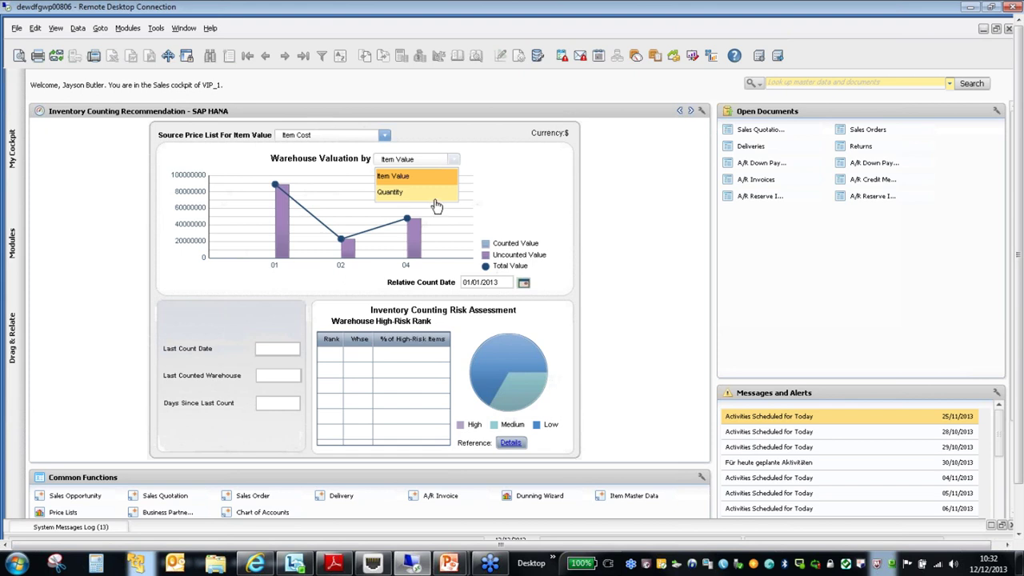
left_click(431, 193)
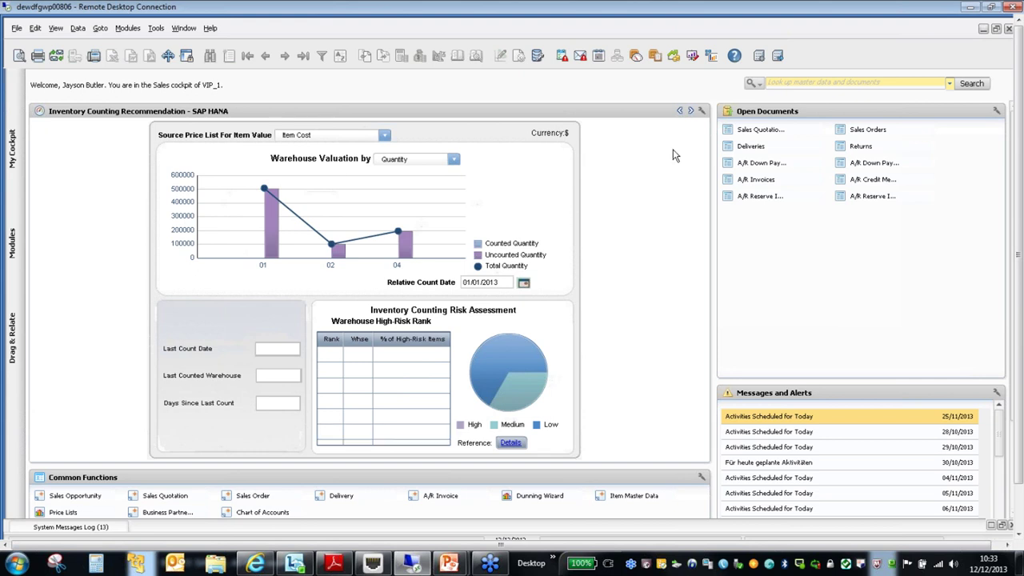
left_click(691, 111)
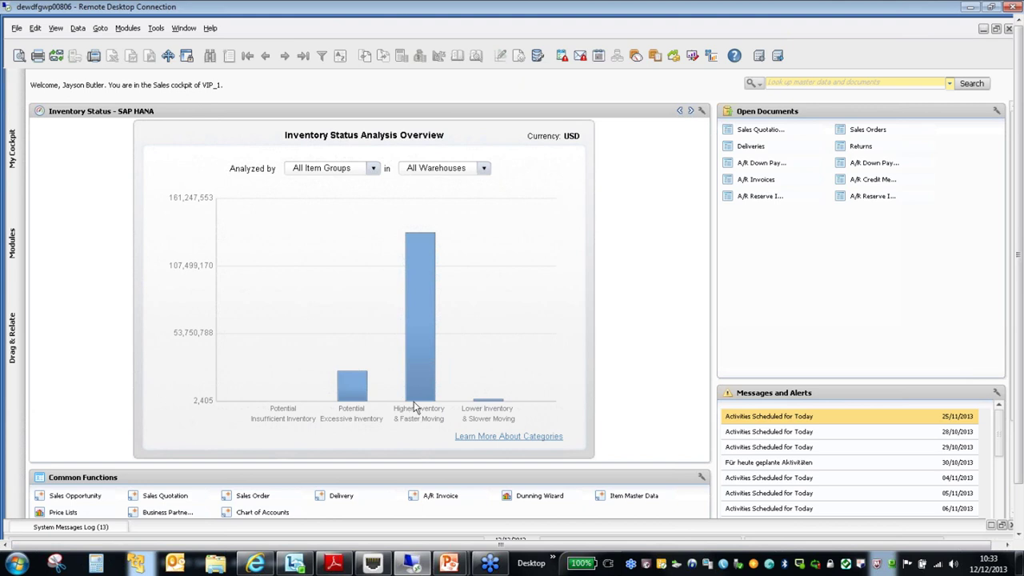
- Review the Item Groups and Warehouses lists, keeping all groups and all warehouses selected
mouse_move(424, 363)
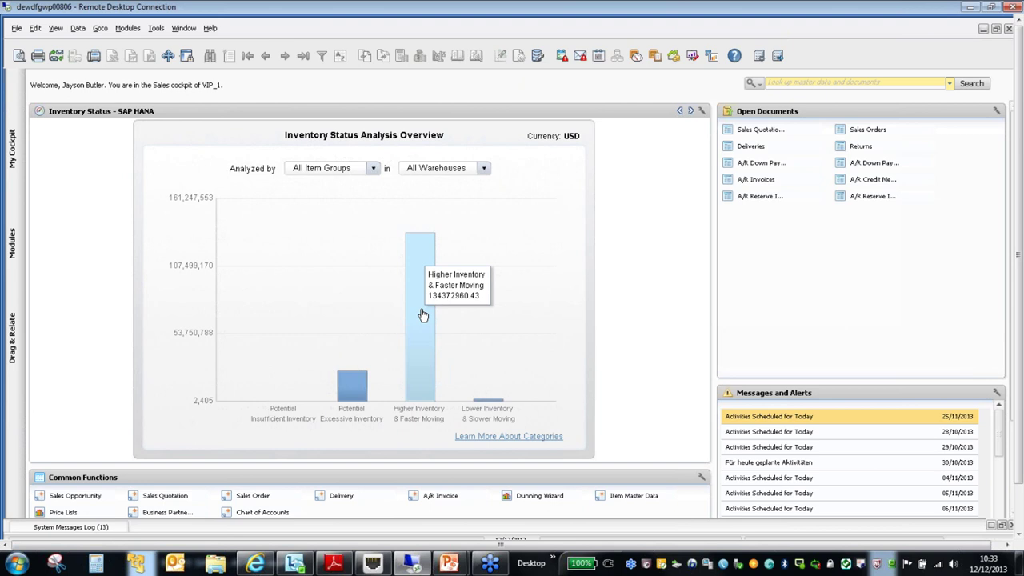
left_click(373, 171)
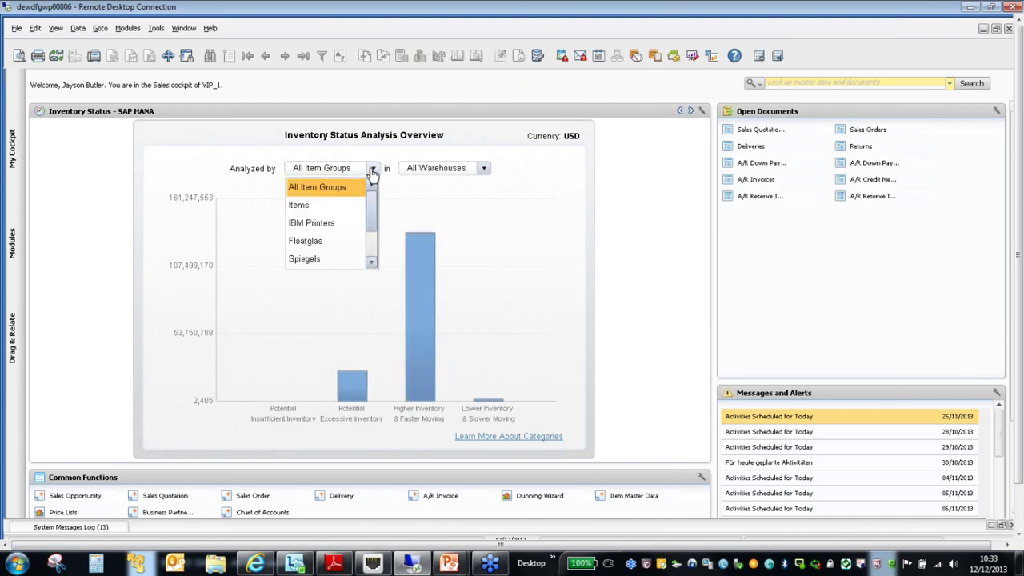
left_click(372, 171)
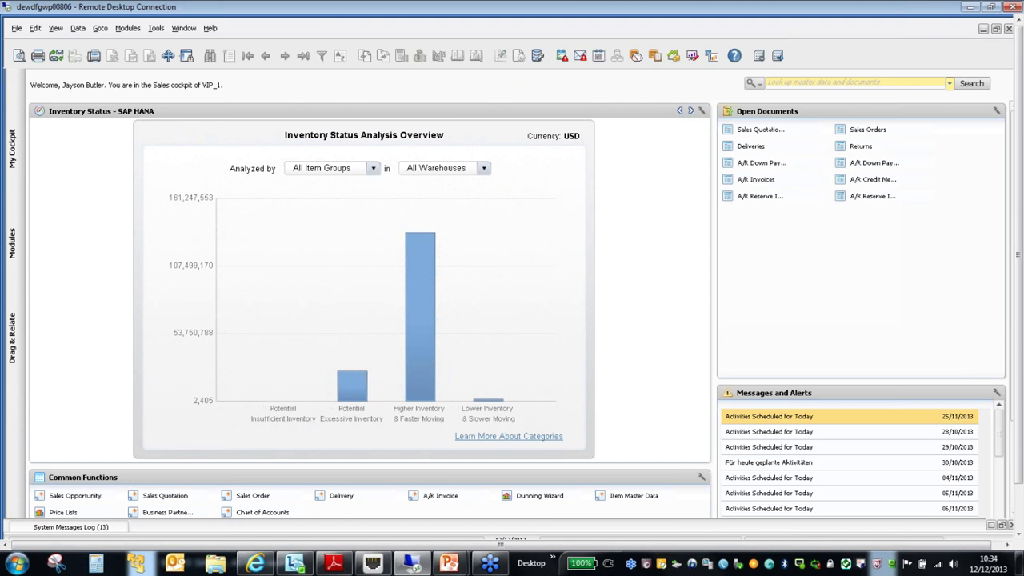
left_click(484, 170)
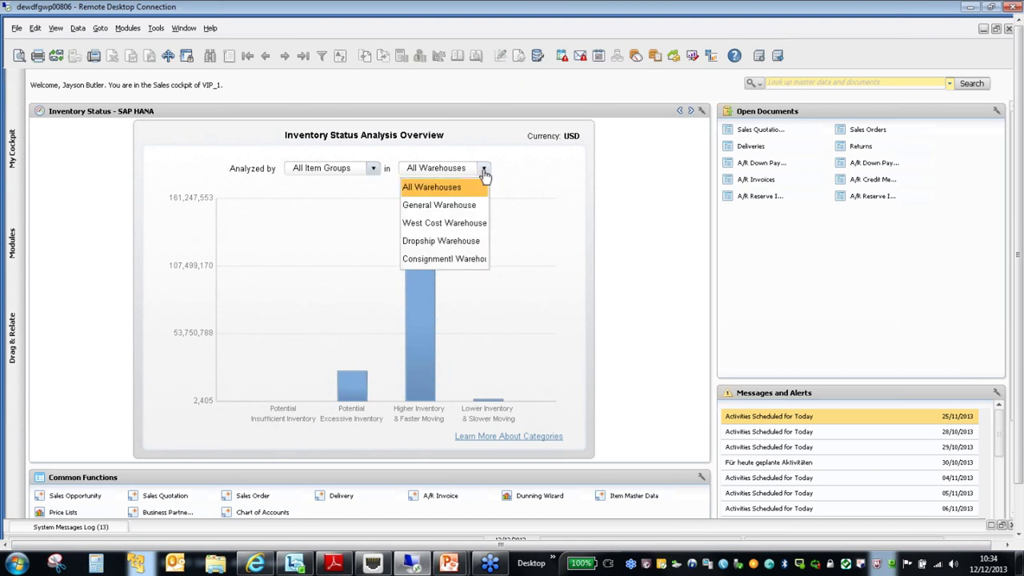
left_click(527, 174)
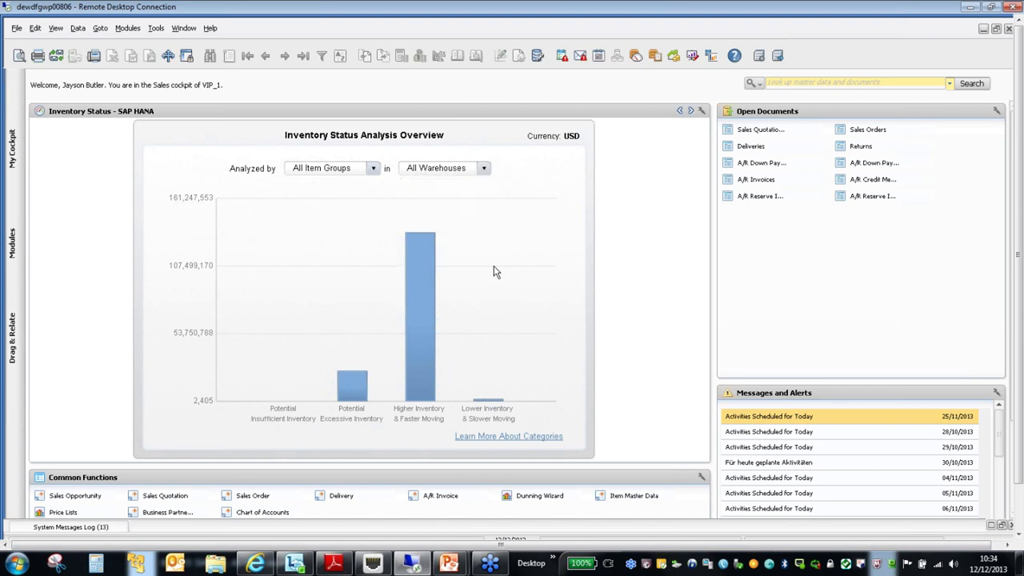
mouse_move(418, 267)
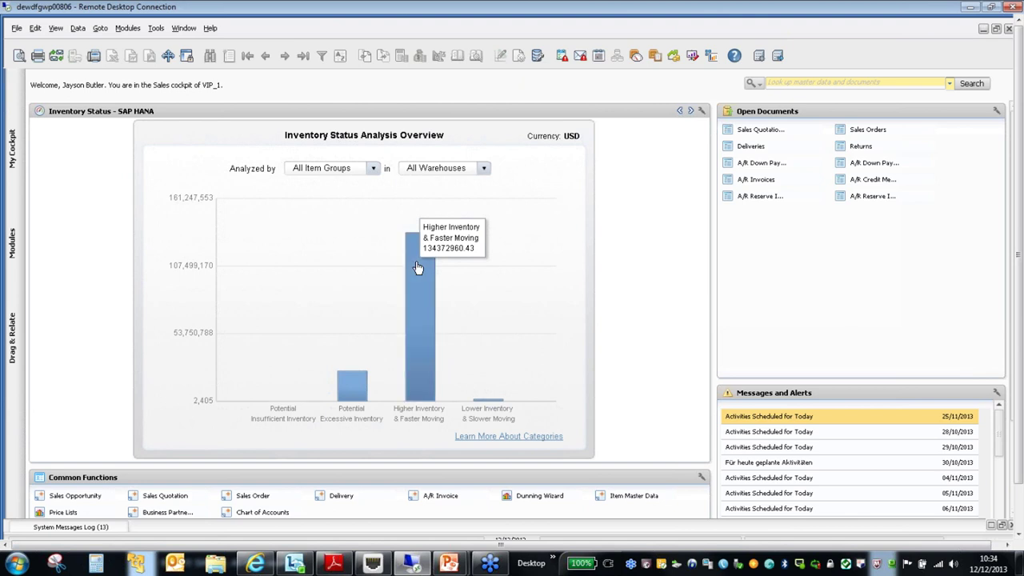
- Drill into Higher Inventory & Faster Moving and raise the minimum turnover to -0.61
left_click(418, 267)
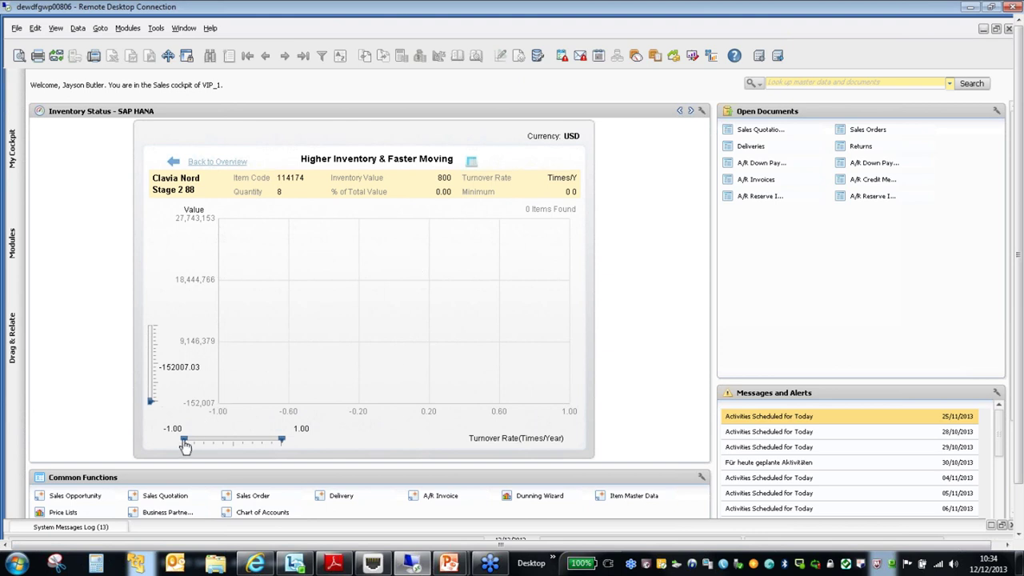
left_click_drag(184, 439, 222, 440)
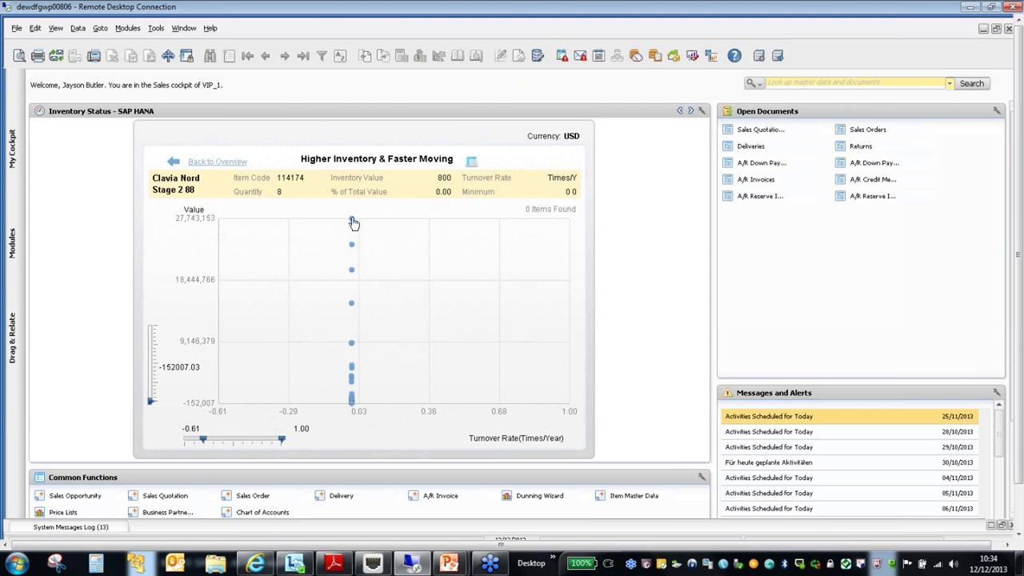
mouse_move(352, 220)
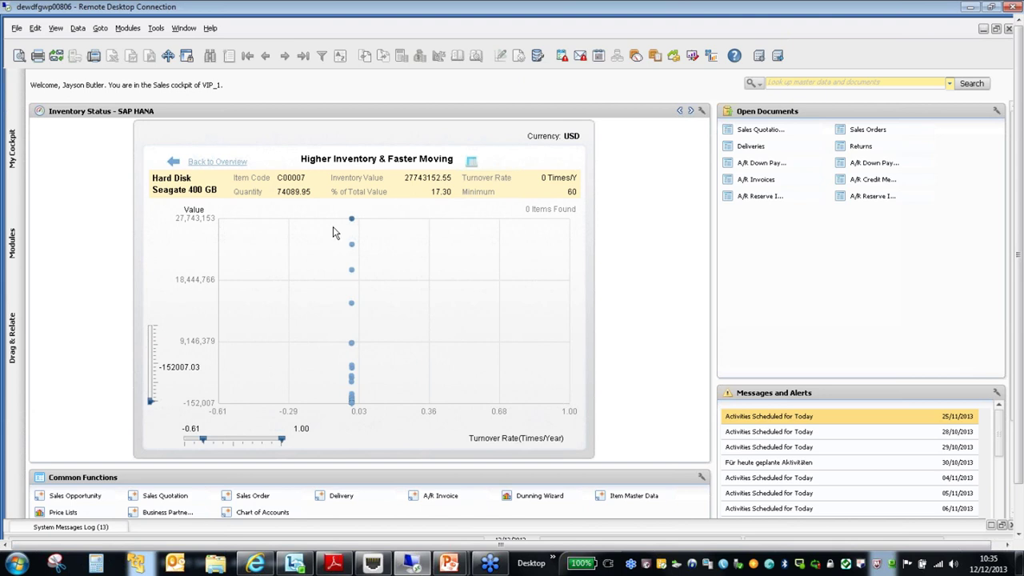
- Switch the Higher Inventory & Faster Moving drill-down to table view
left_click(471, 163)
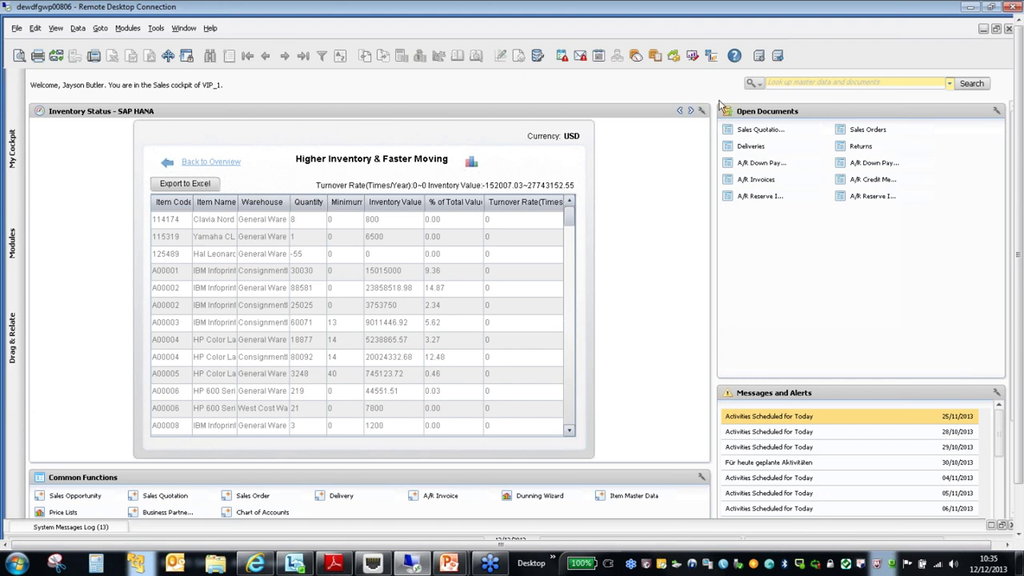
- Advance the cockpit widget to the Payment Collection Analysis dashboard
left_click(690, 112)
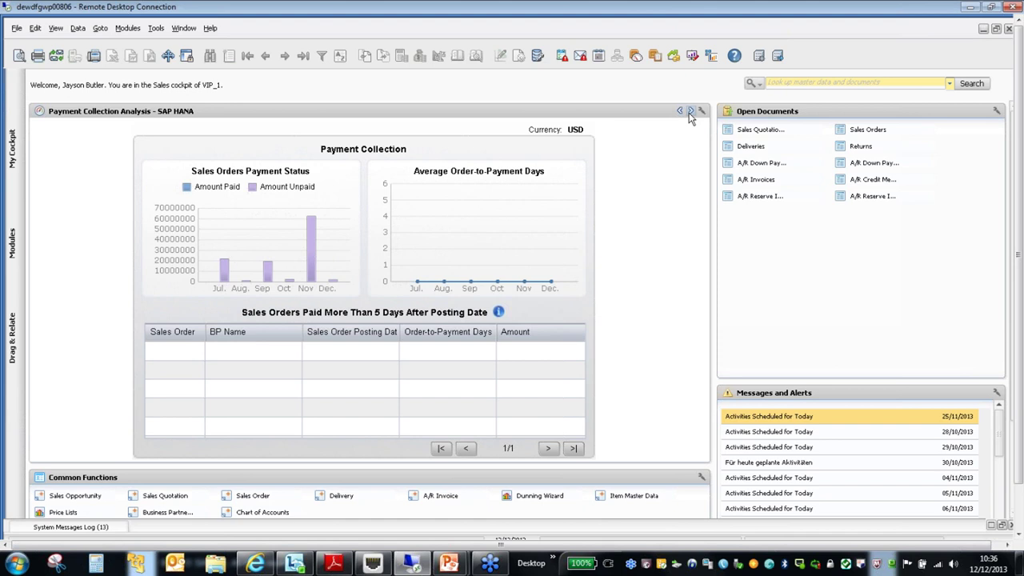
- Advance the cockpit widget to the Purchase Quotations dashboard
left_click(690, 111)
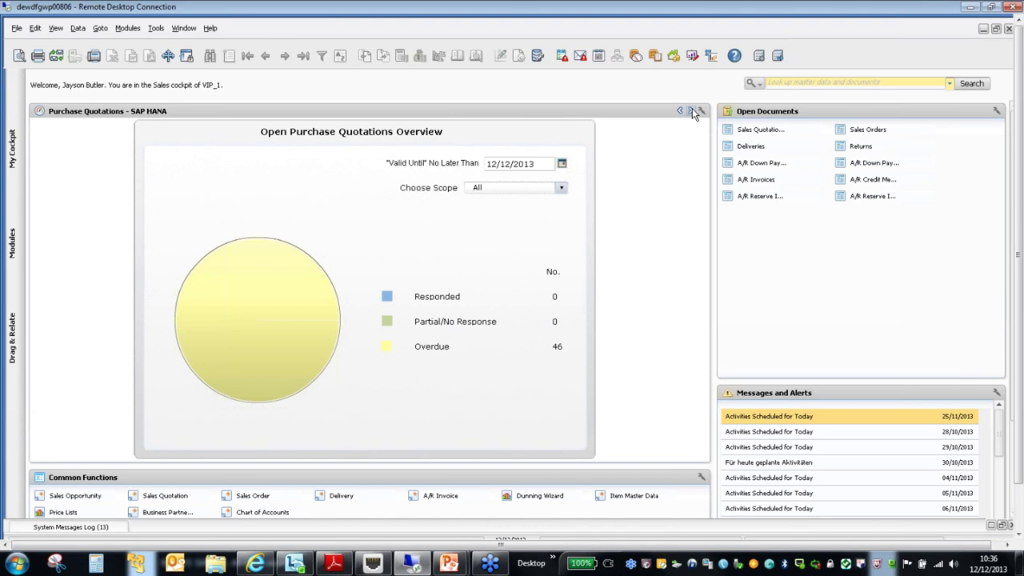
- Show Sales Analysis, rank Earthshaker Co's items, and analyse year-to-date by Sales Employees
left_click(691, 110)
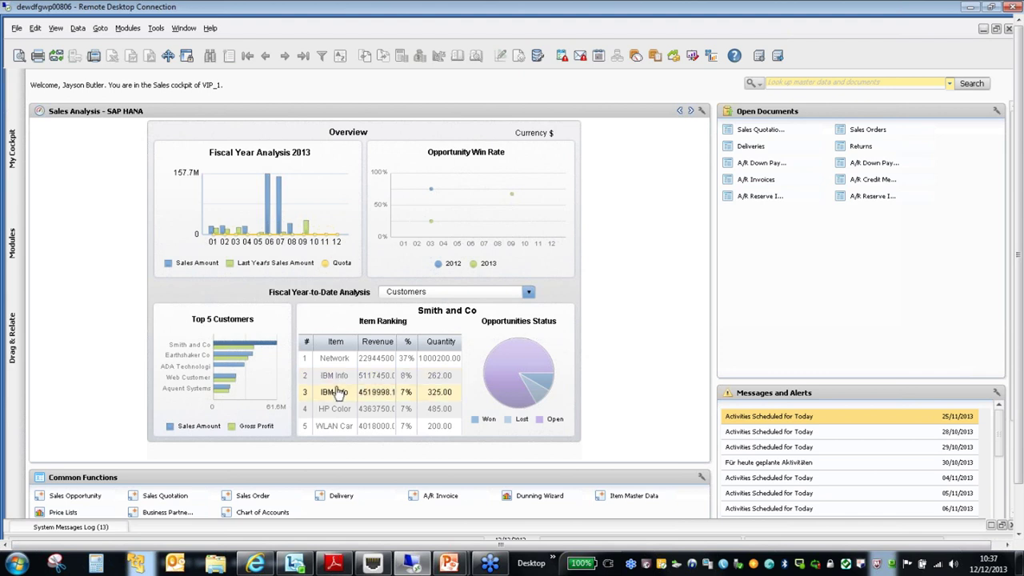
left_click(233, 353)
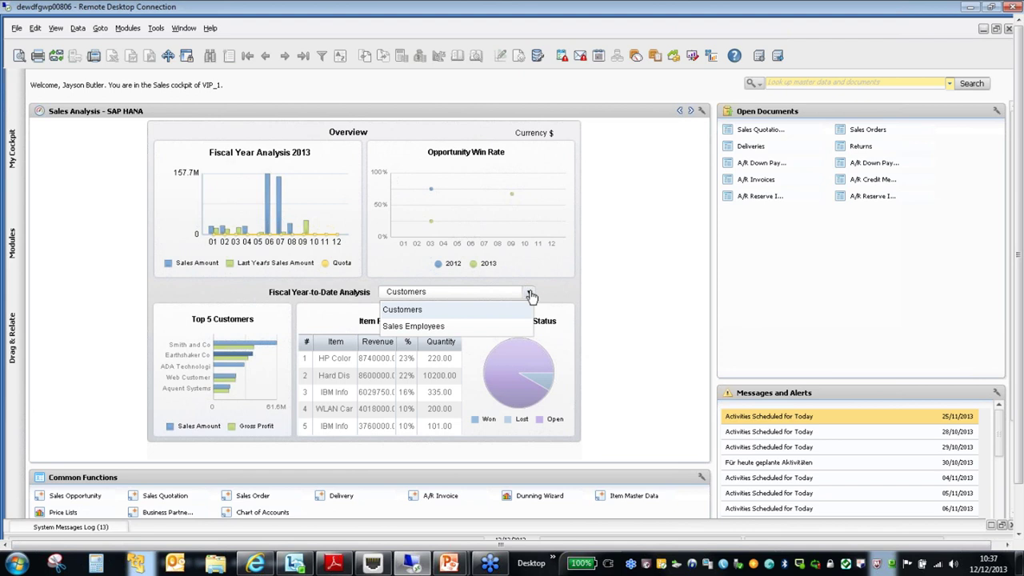
left_click(494, 326)
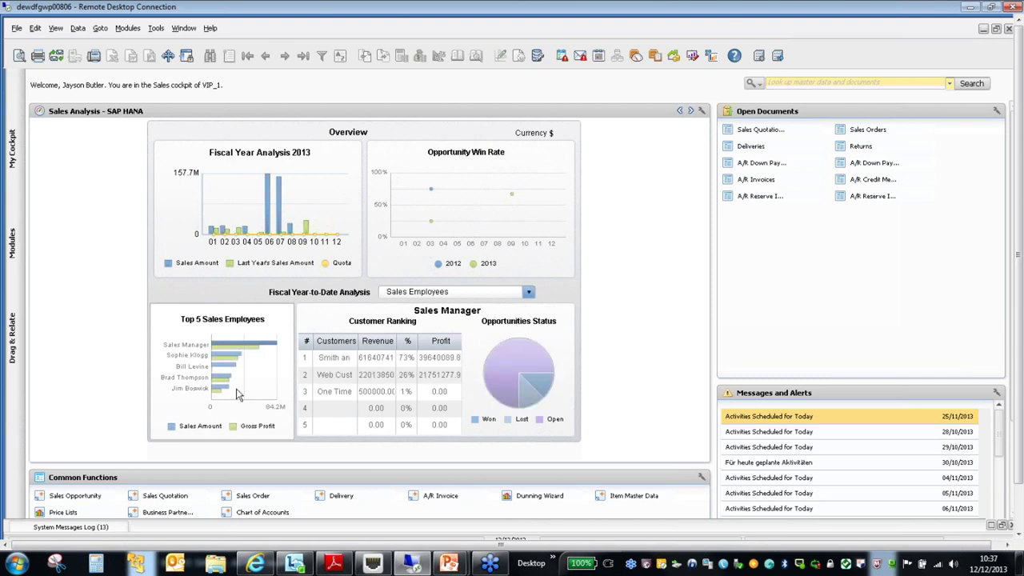
- Show the second sales employee's customer ranking, then cycle the widget to Service Call
left_click(232, 358)
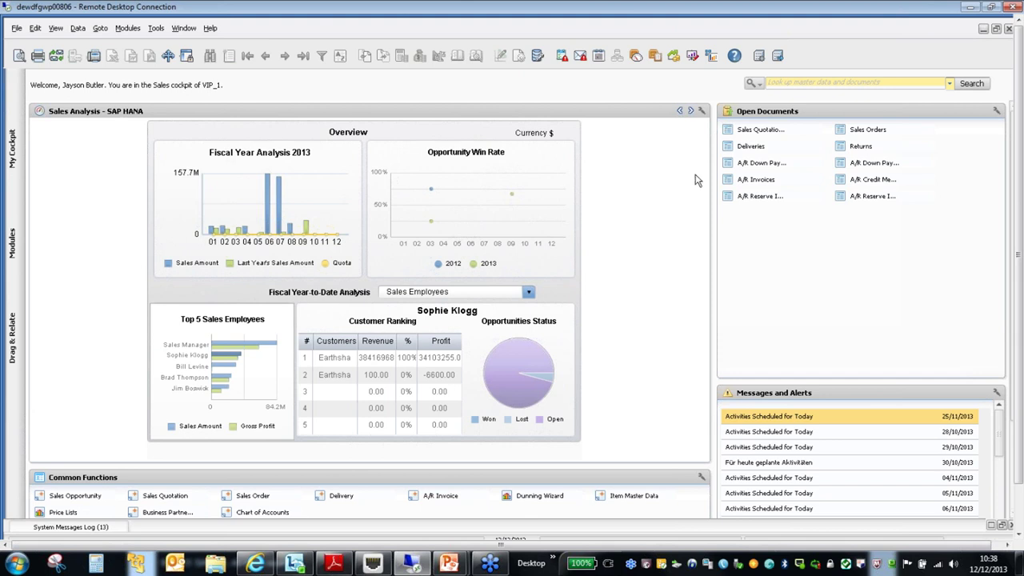
left_click(691, 111)
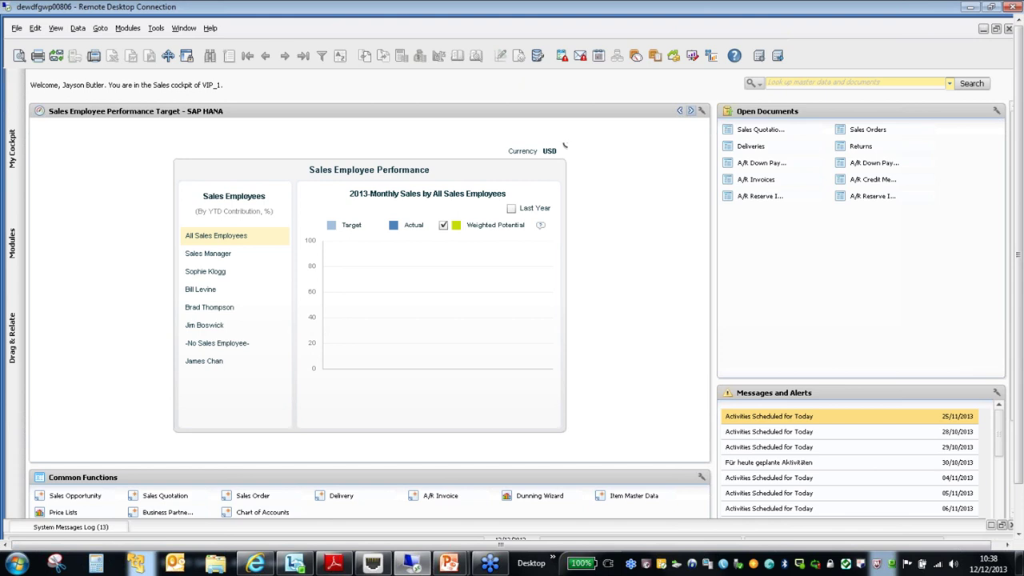
left_click(690, 111)
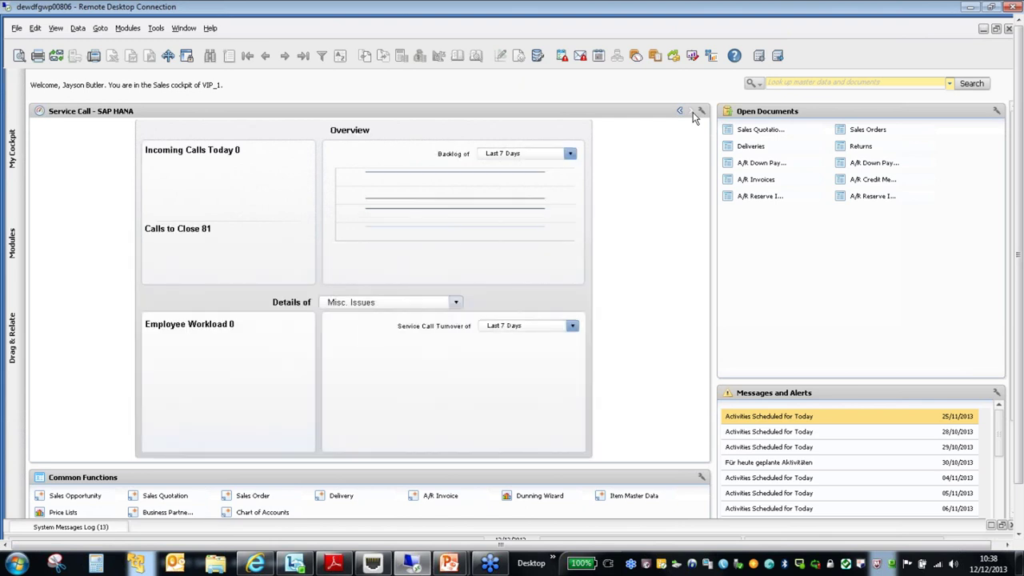
- Put the cursor in the cockpit's master data and documents search box
left_click(798, 85)
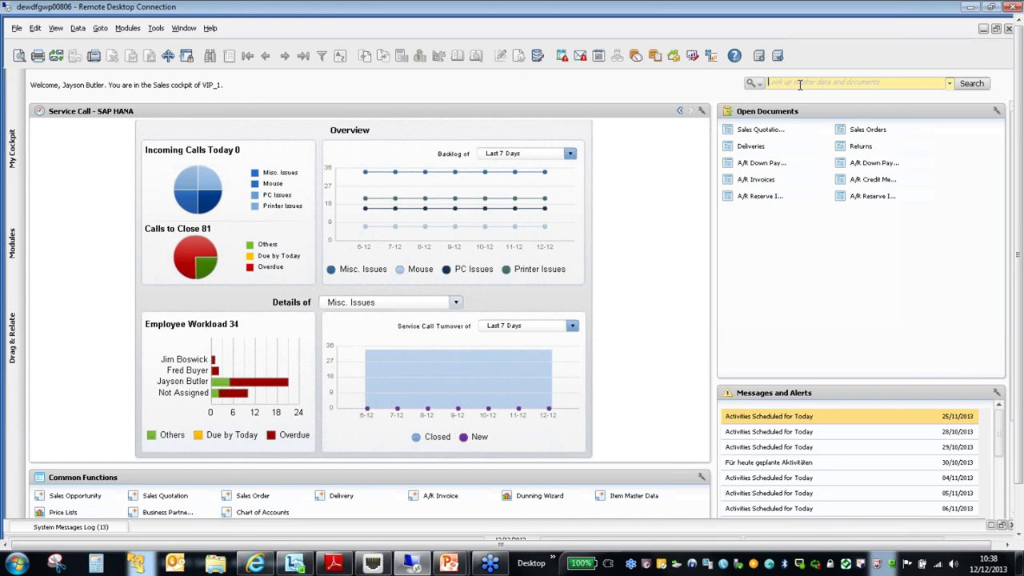
- Run a global search for 'micro' across master data and documents
type("micro")
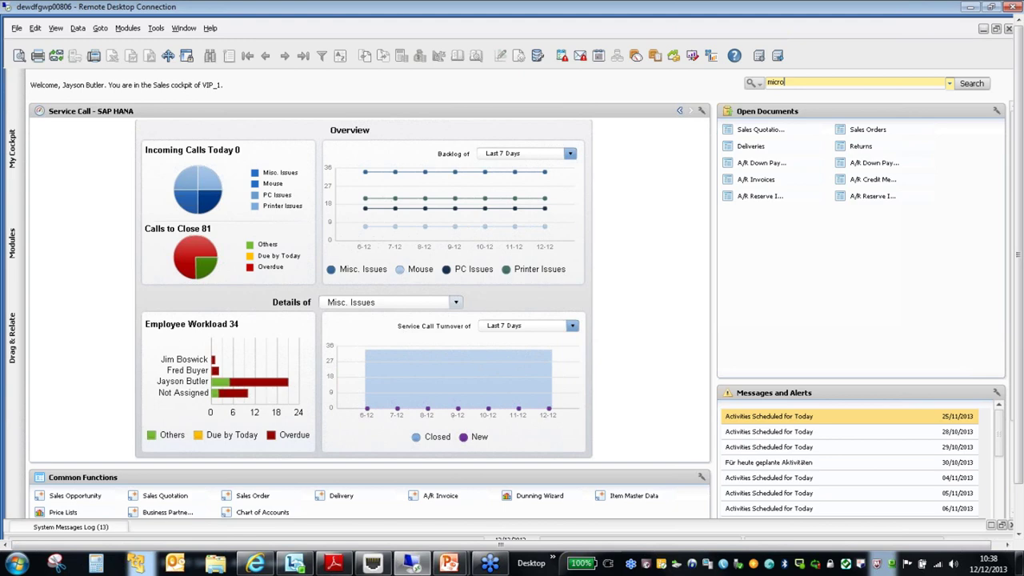
key("Return")
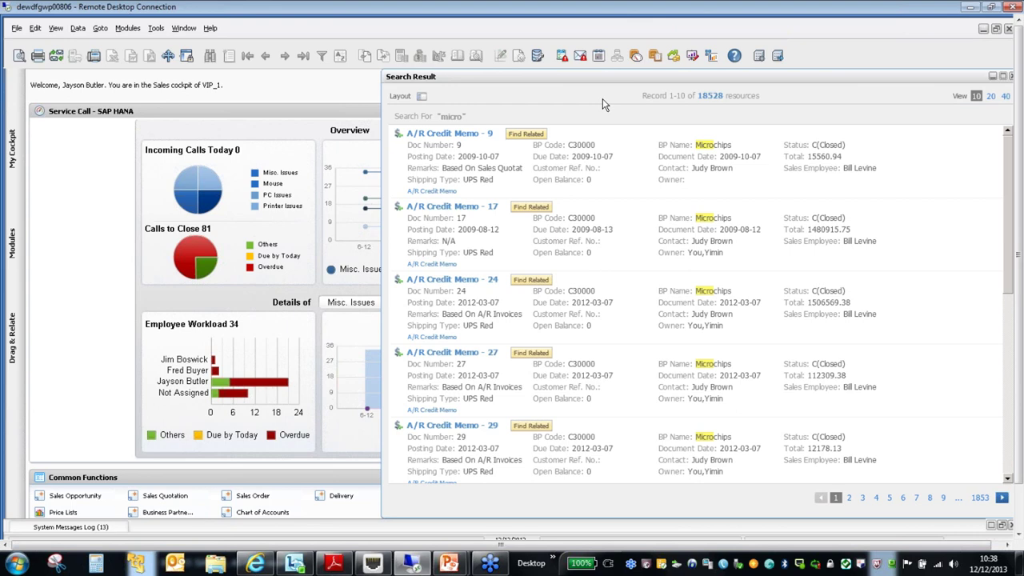
- Use the category tree to filter the 'micro' results to Sales A/R Invoices
left_click(421, 99)
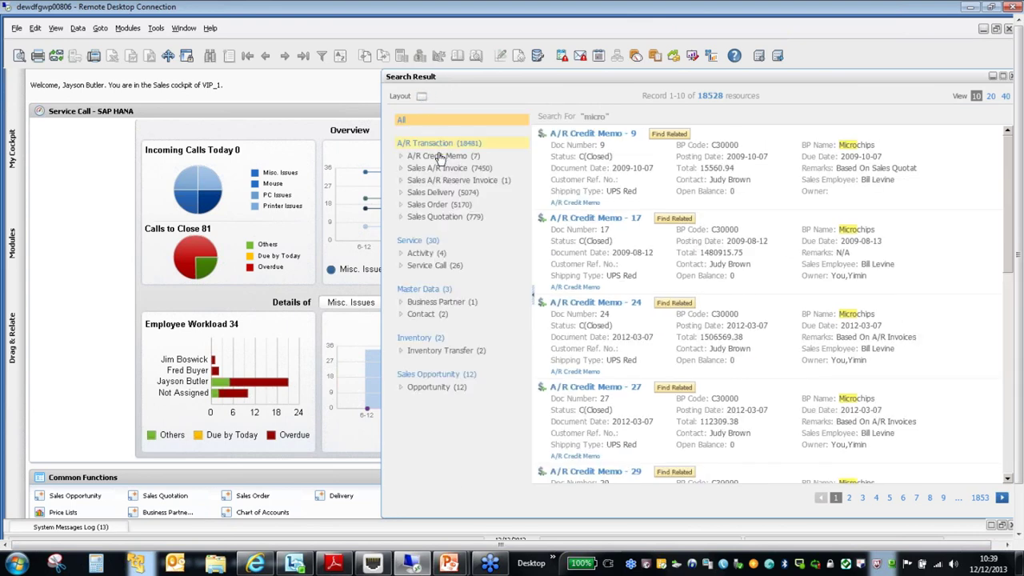
left_click(441, 169)
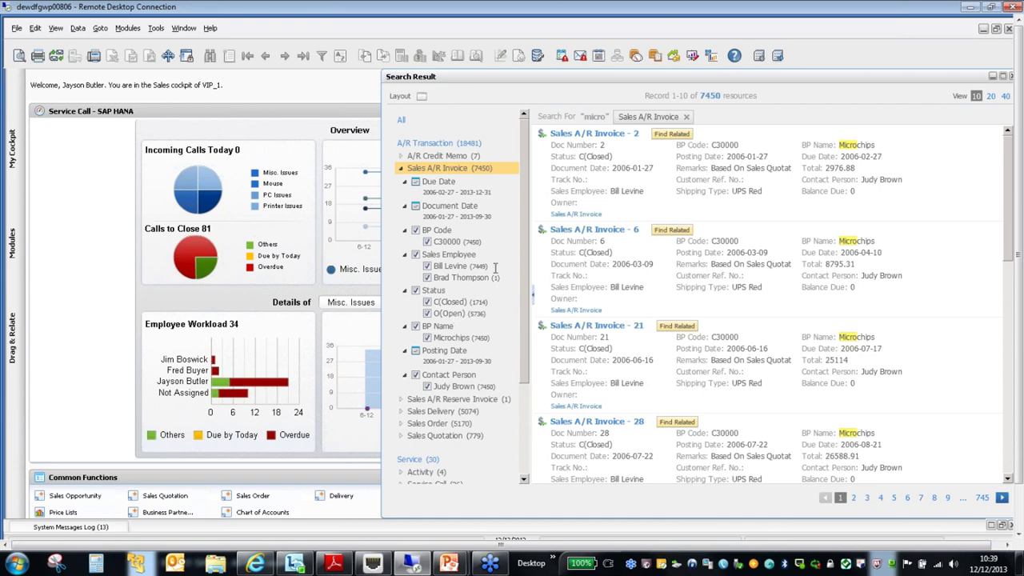
mouse_move(724, 180)
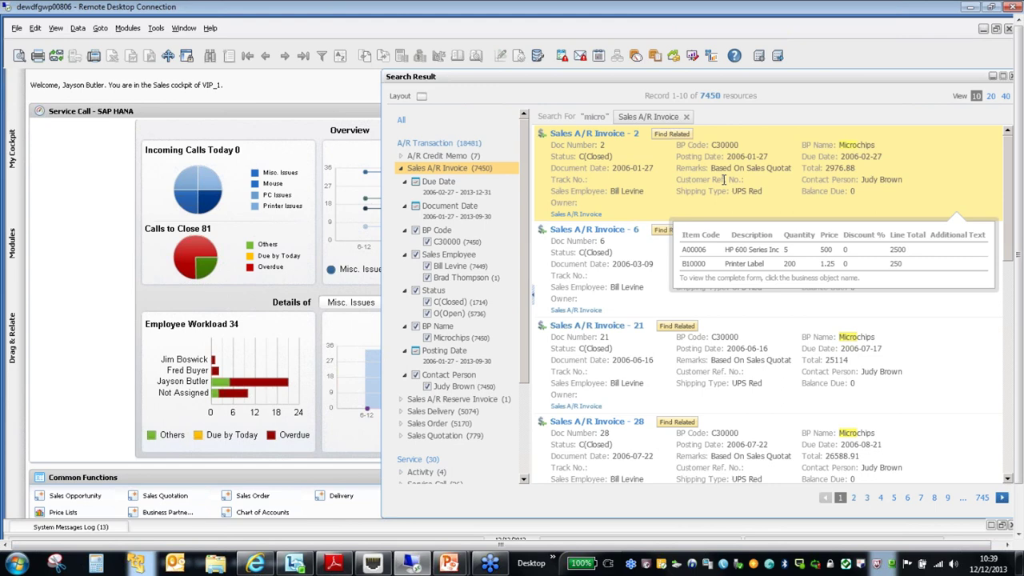
- Trace Sales A/R Invoice 2's linked delivery and items, then list item A00006's 20 sales quotations
left_click(682, 136)
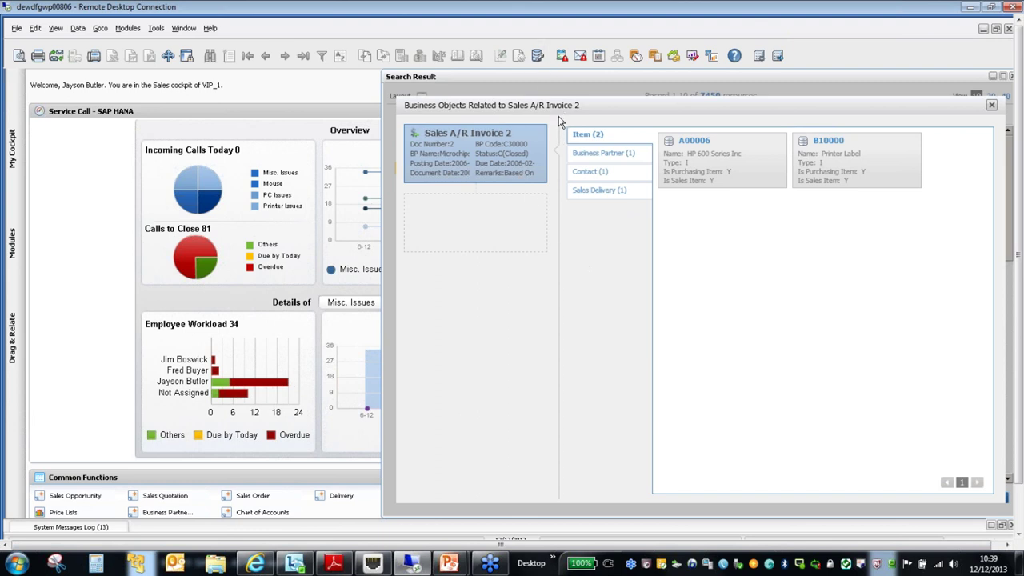
left_click(601, 193)
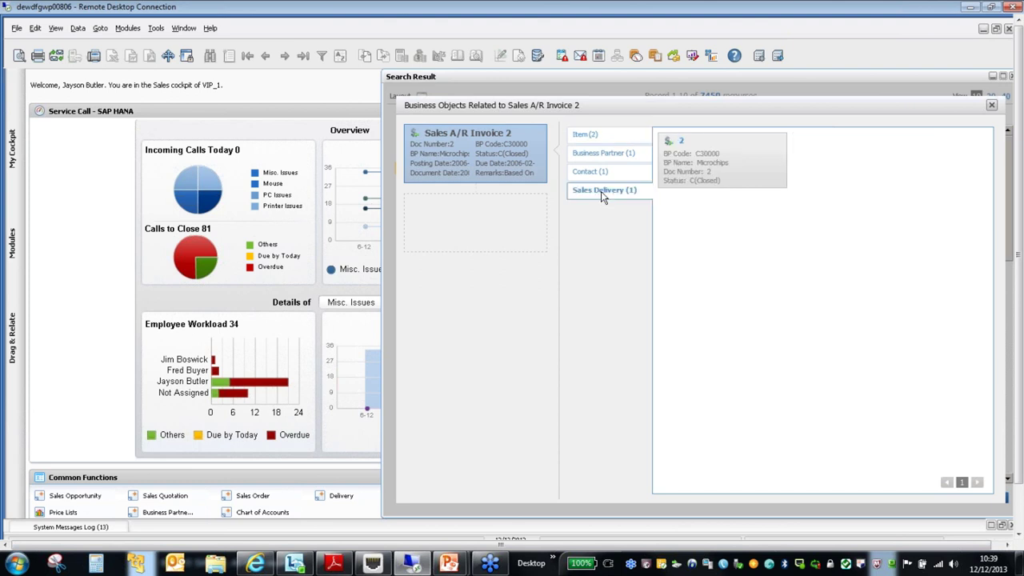
left_click(601, 138)
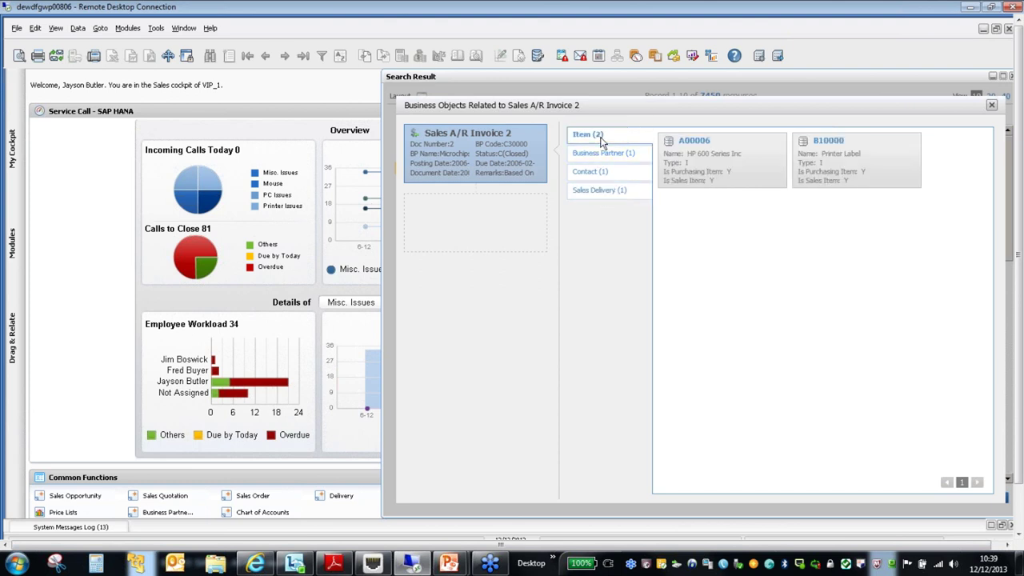
left_click(701, 171)
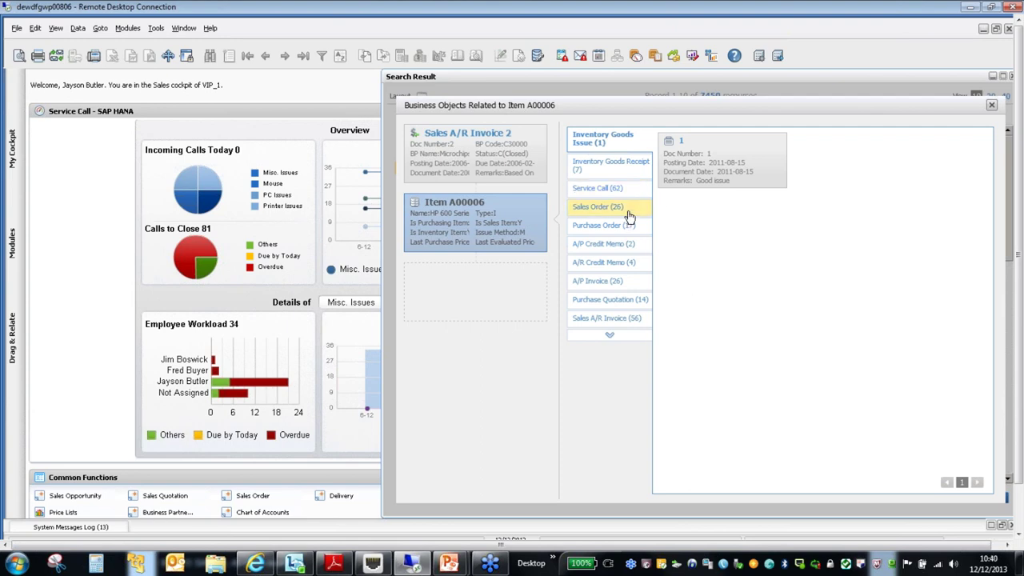
left_click(610, 338)
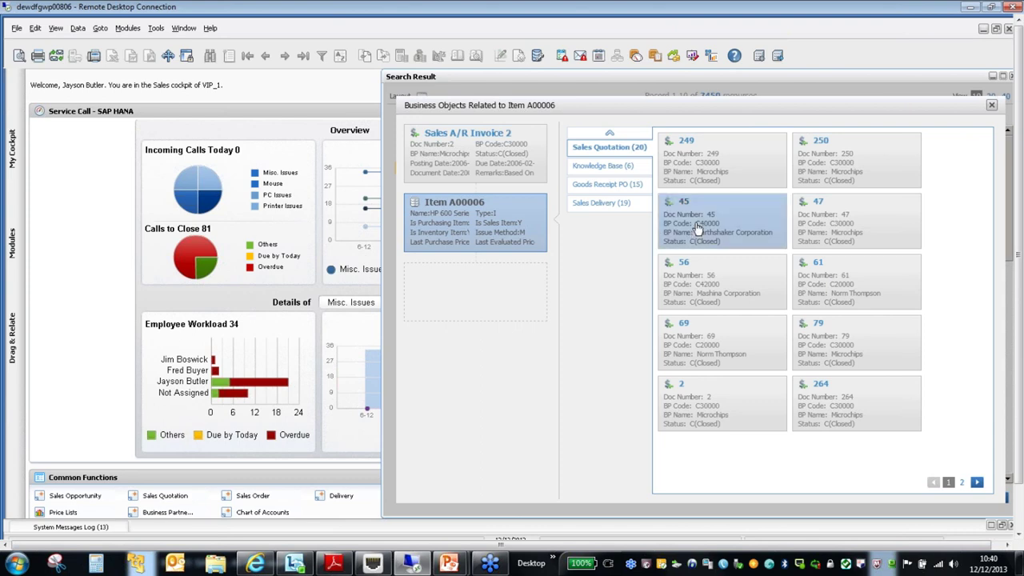
- Follow item A00006 to Sales Delivery 40 and back to Sales A/R Invoice 2, then close the view
left_click(604, 206)
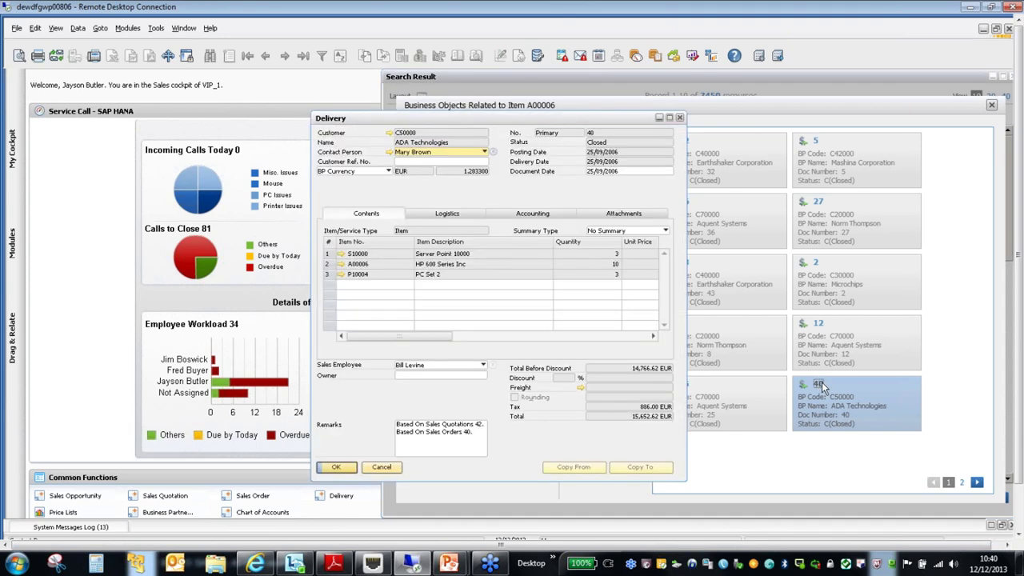
left_click(394, 469)
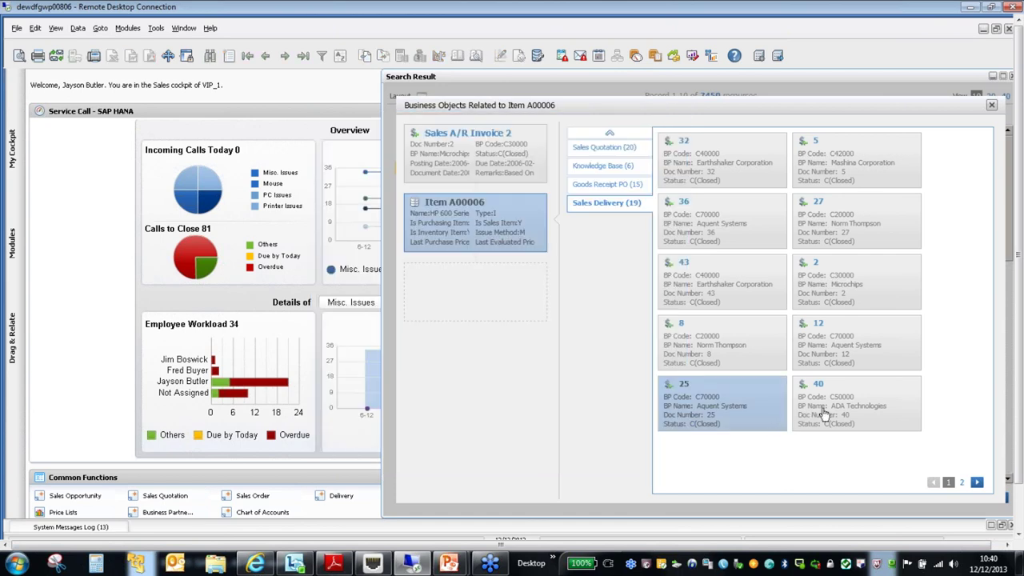
left_click(822, 410)
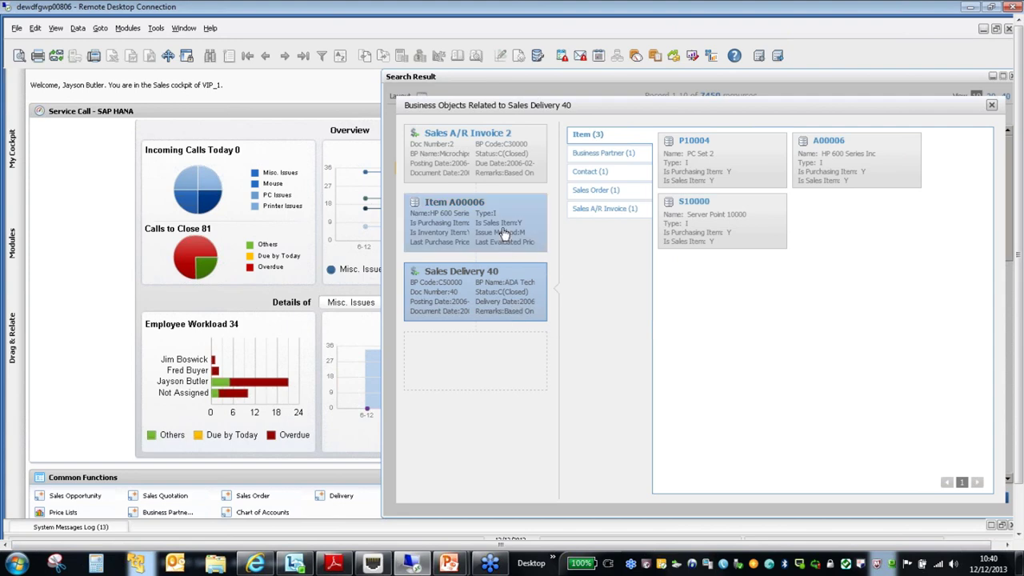
left_click(501, 164)
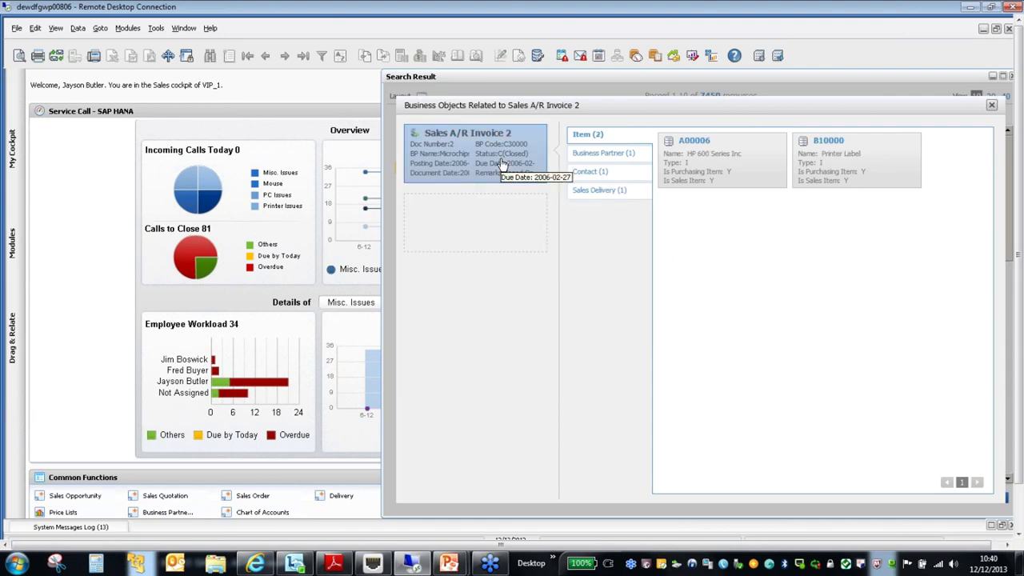
left_click(991, 106)
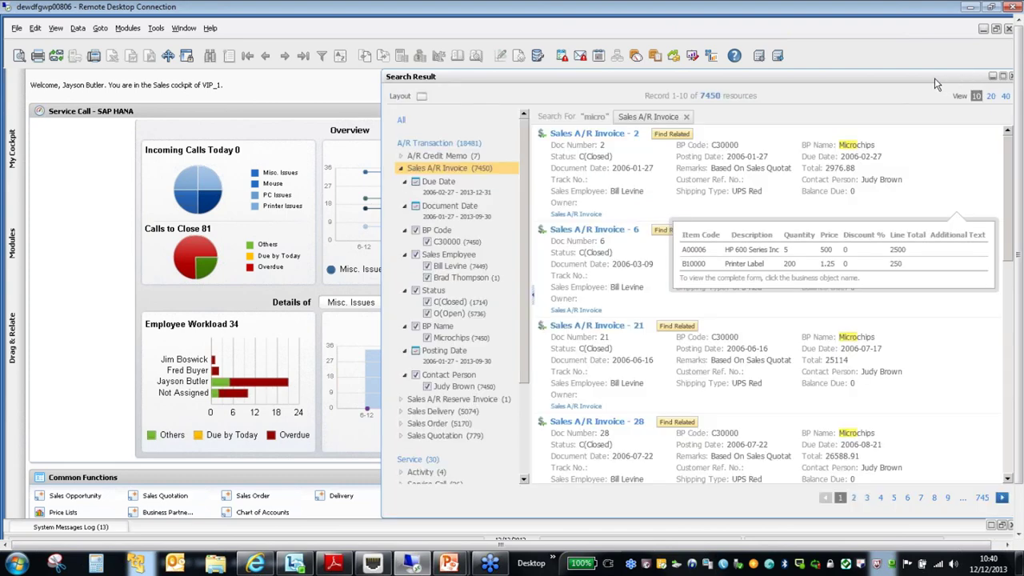
- Close the Search Result window to return to the Sales cockpit
left_click(984, 79)
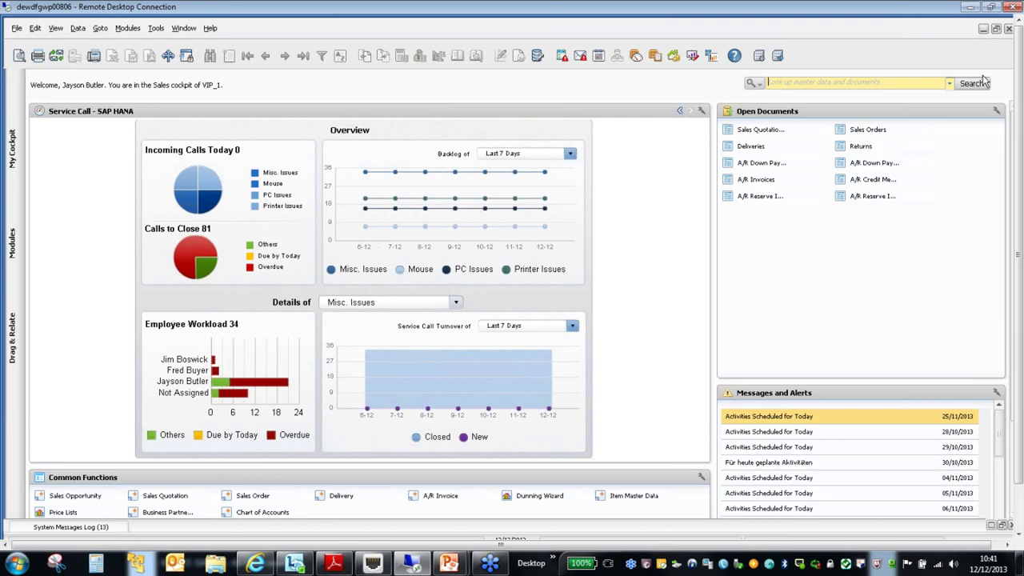
type("po1234")
key("Return")
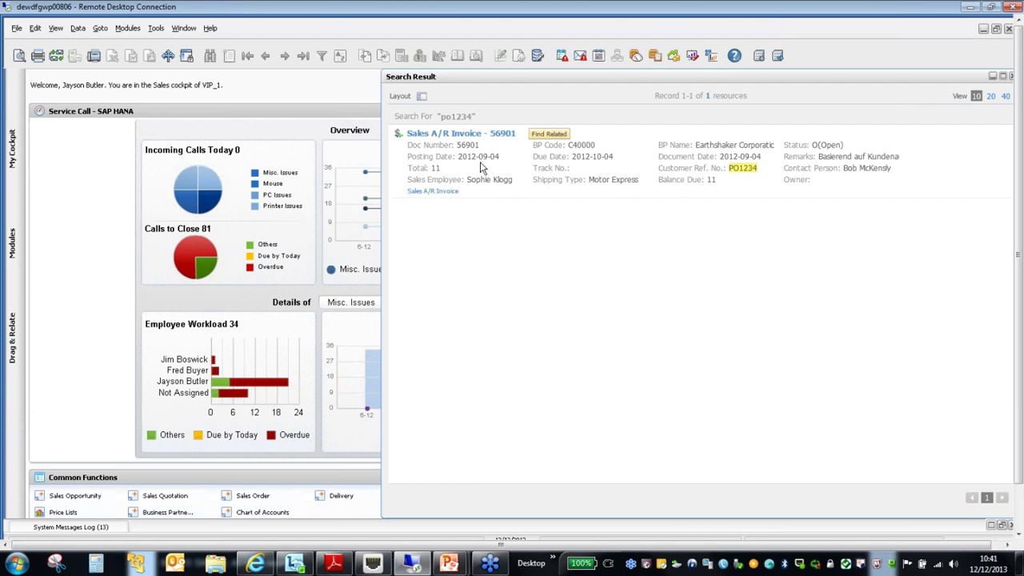
mouse_move(480, 134)
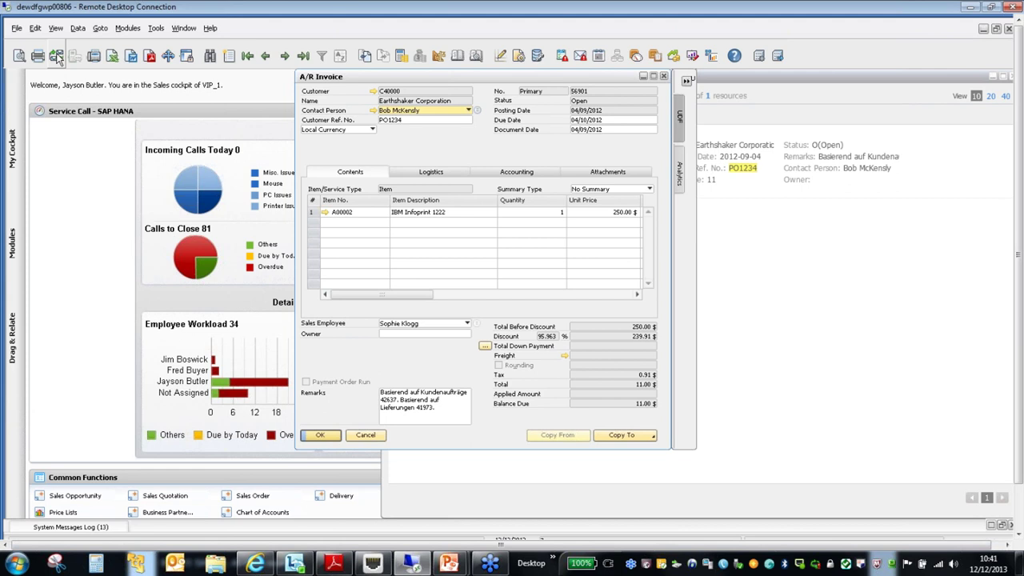
left_click(365, 435)
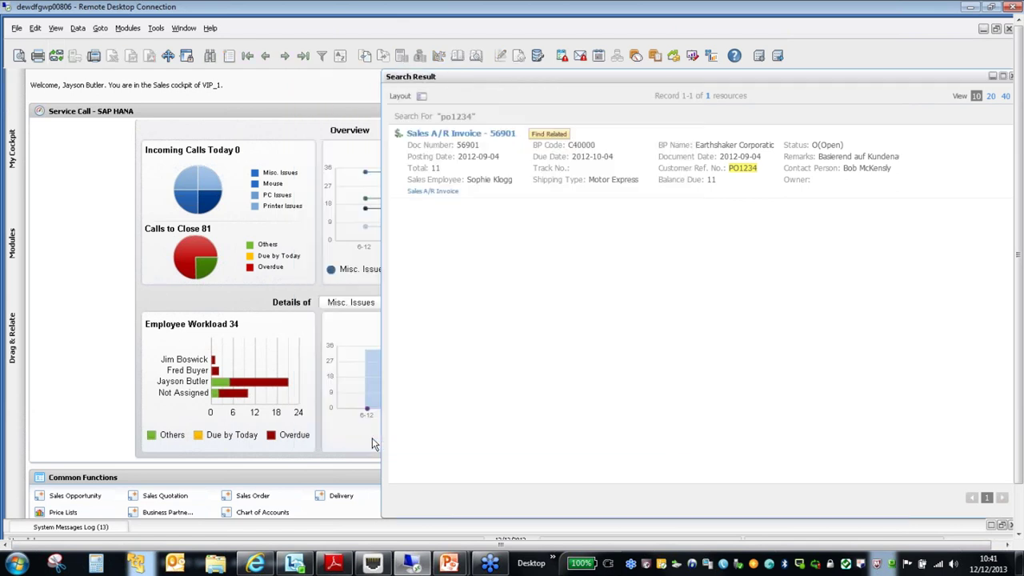
left_click_drag(815, 86, 768, 78)
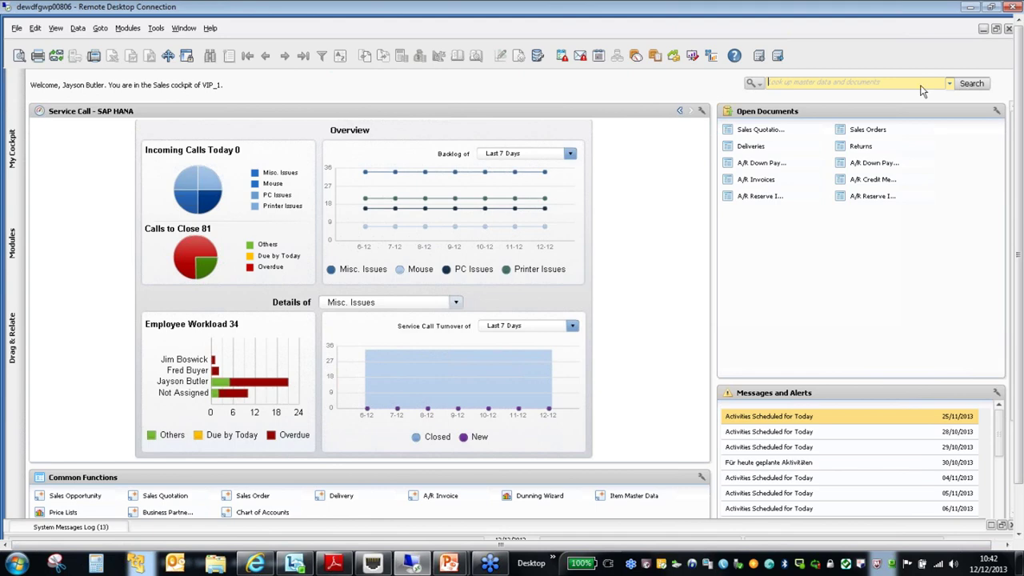
type("po999")
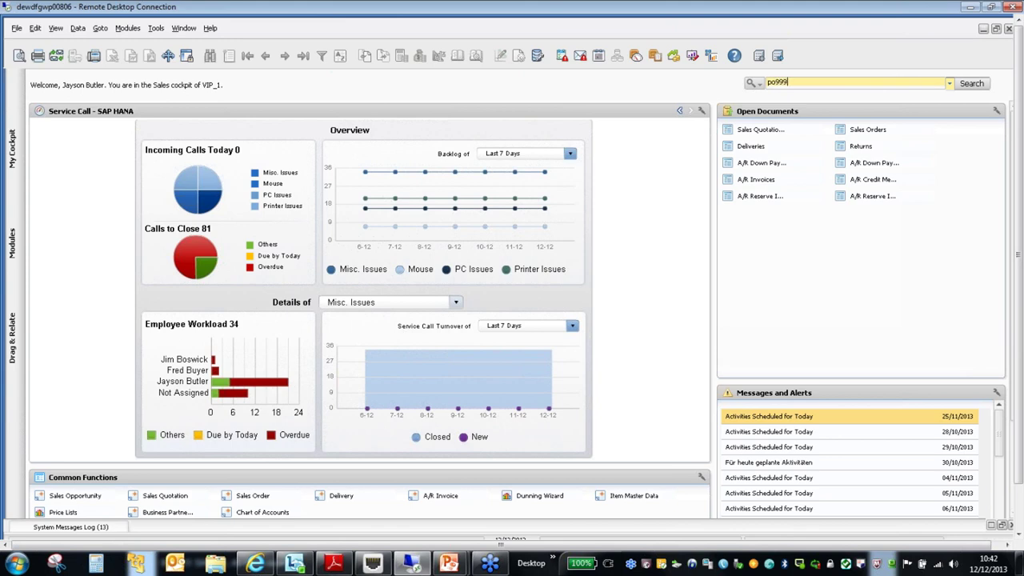
key("Return")
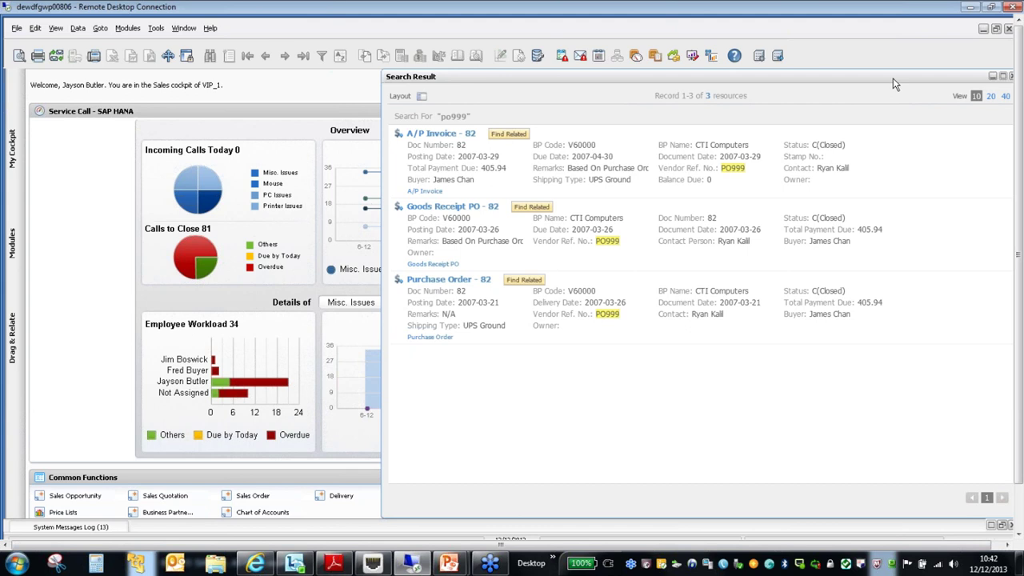
left_click_drag(852, 76, 810, 75)
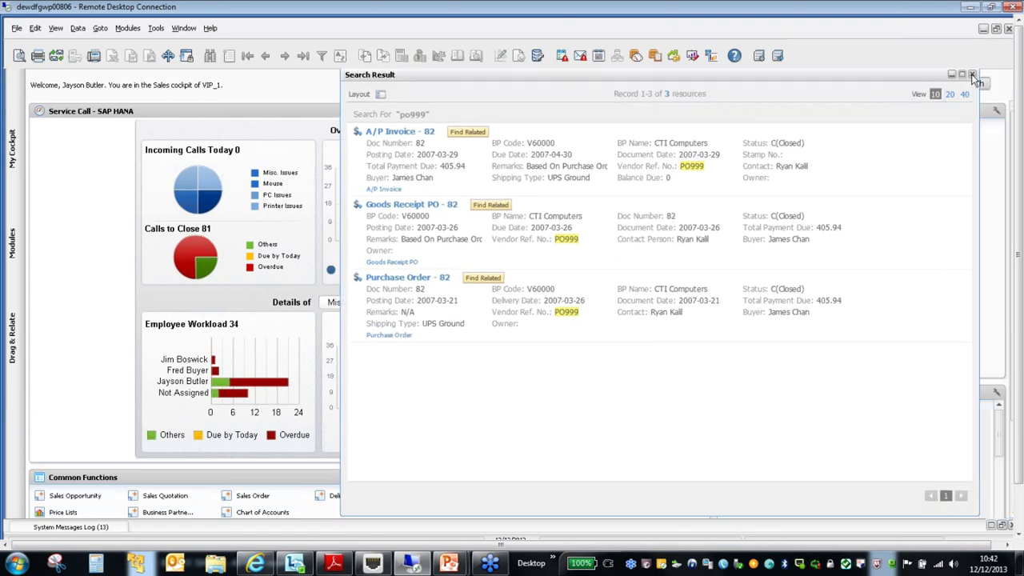
left_click(973, 75)
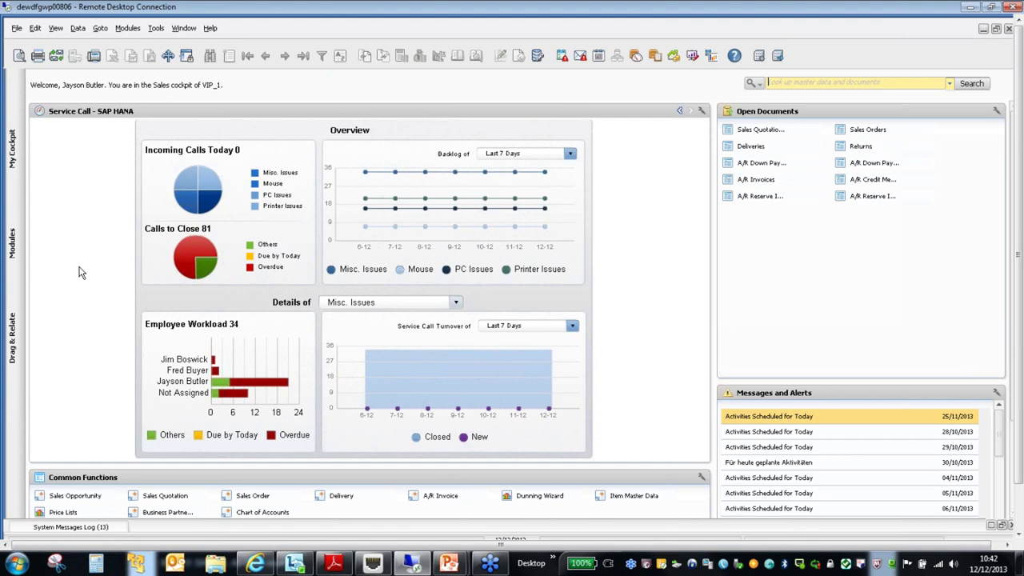
- Expand Interactive Analysis in the modules list and switch to the exported PivotChart workbook in Excel
left_click(14, 248)
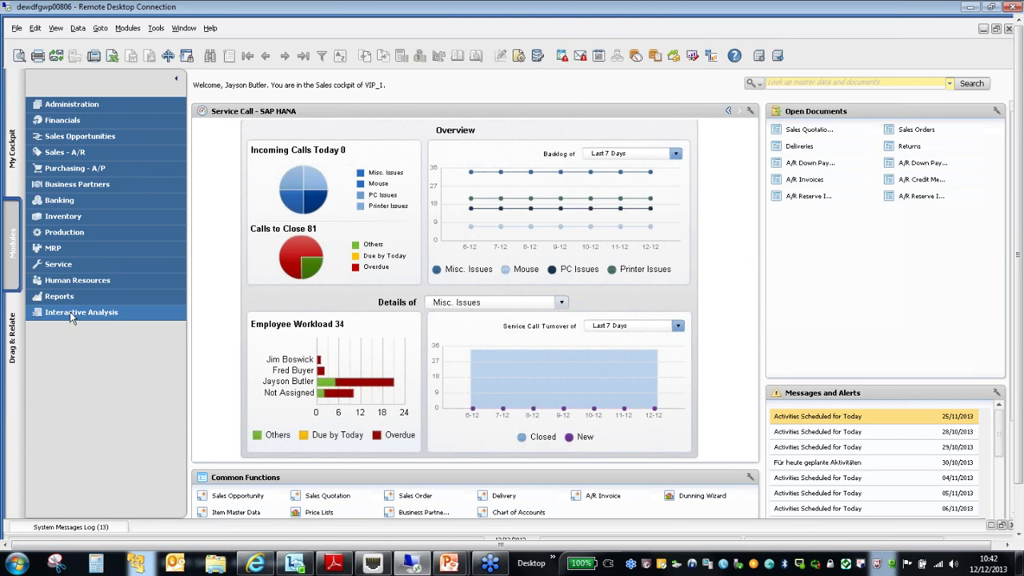
left_click(70, 312)
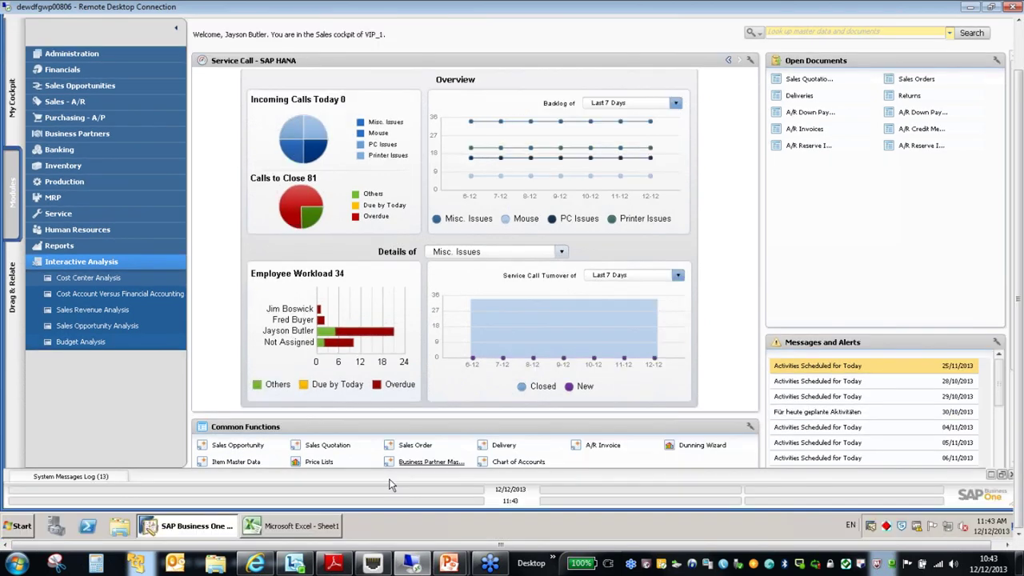
left_click(319, 530)
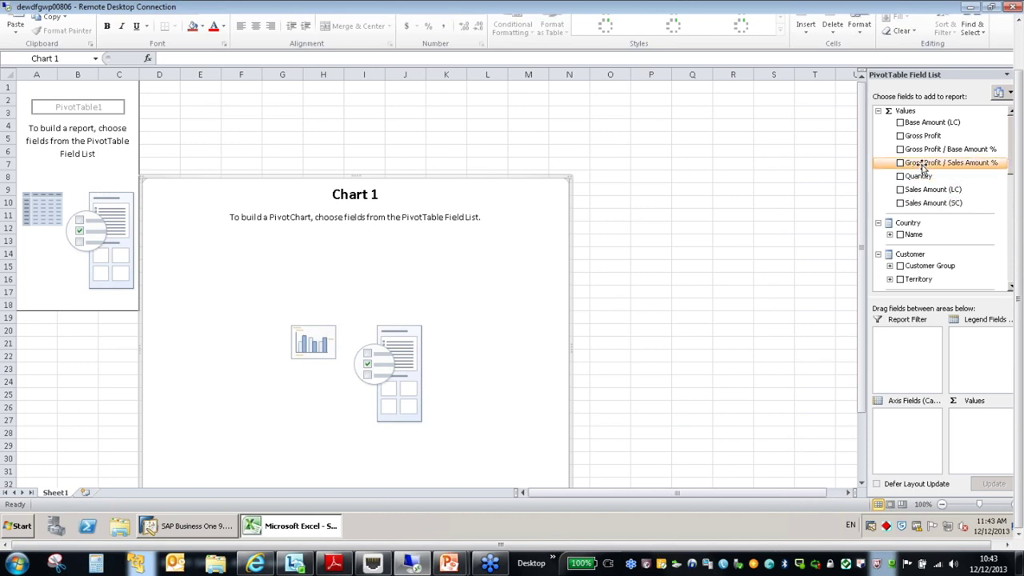
- Chart Sales Amount (LC) by Customer Group, split by Document Date Year 2006–2013 in the legend
left_click(900, 189)
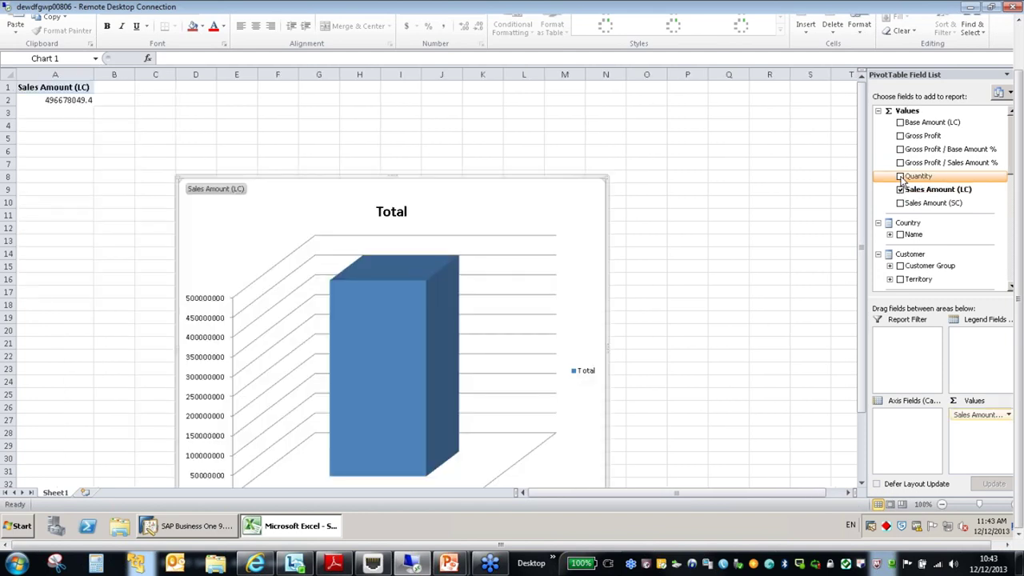
left_click(899, 266)
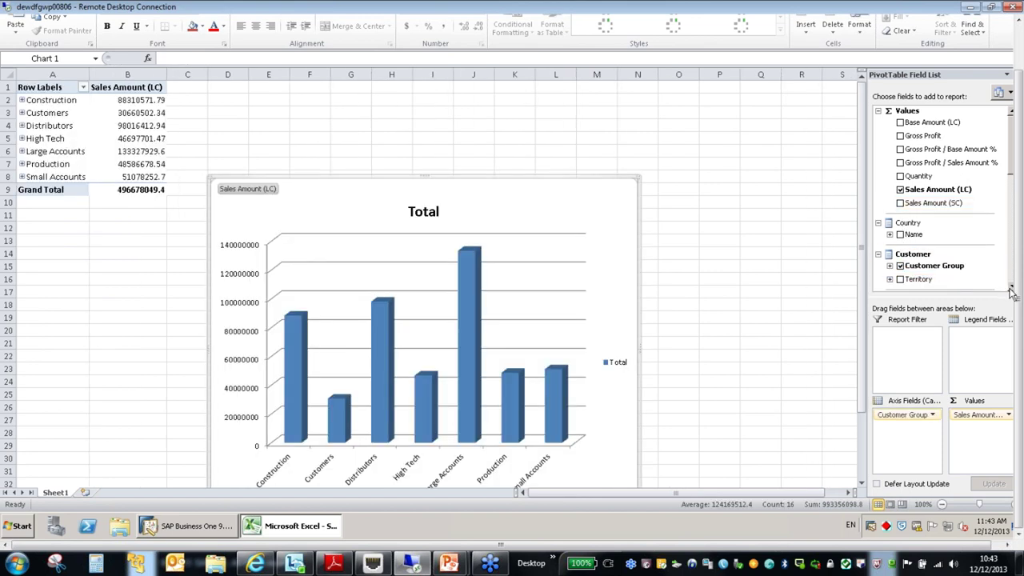
scroll(1010, 292, "down", 5)
scroll(1011, 293, "down", 3)
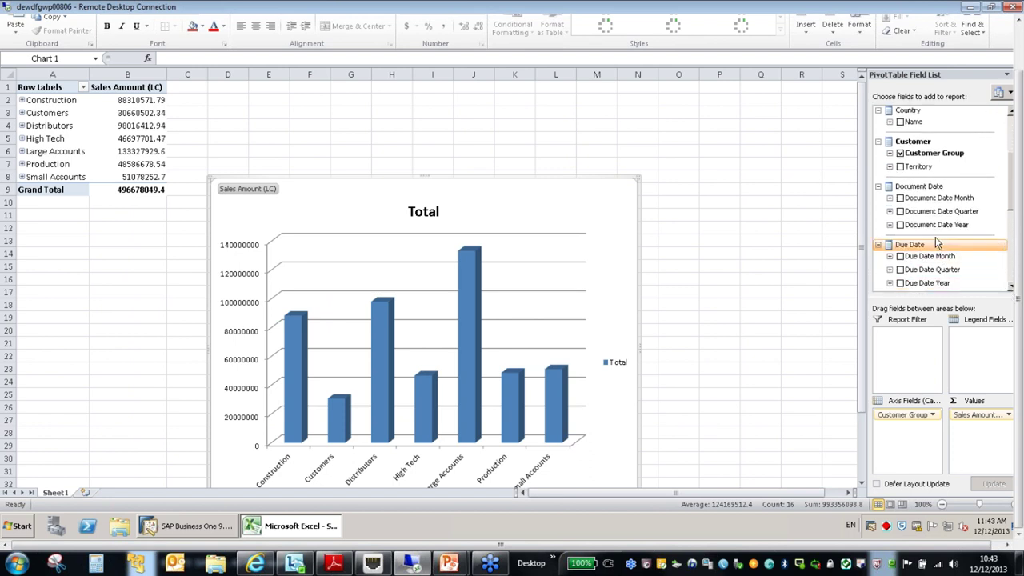
left_click_drag(936, 225, 985, 347)
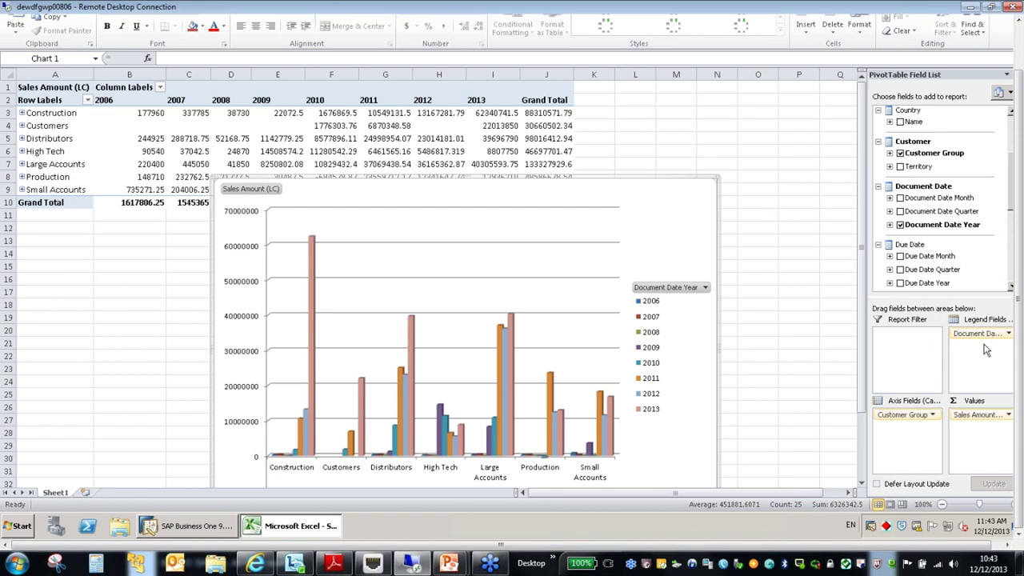
left_click_drag(1013, 208, 1007, 284)
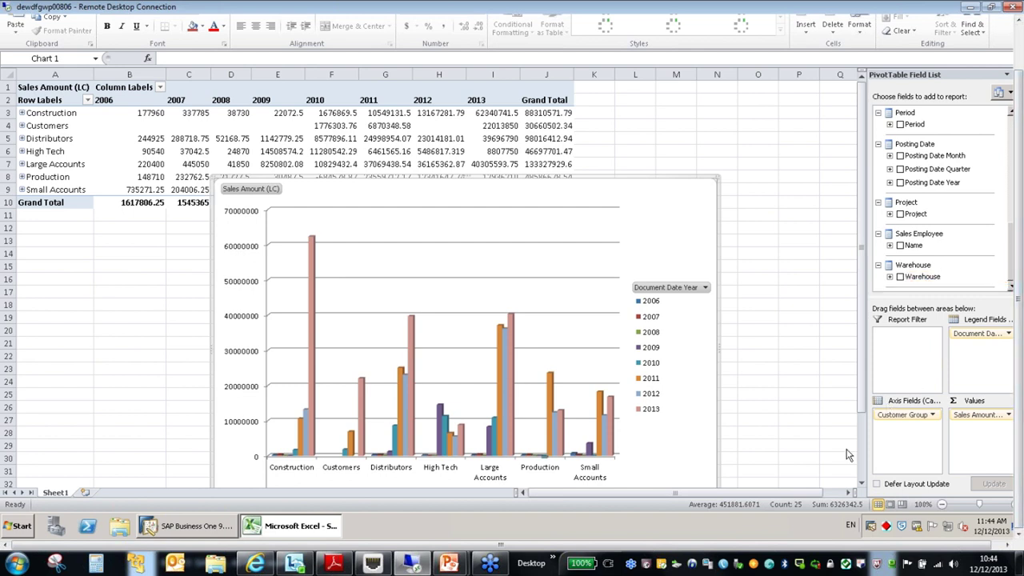
left_click(845, 490)
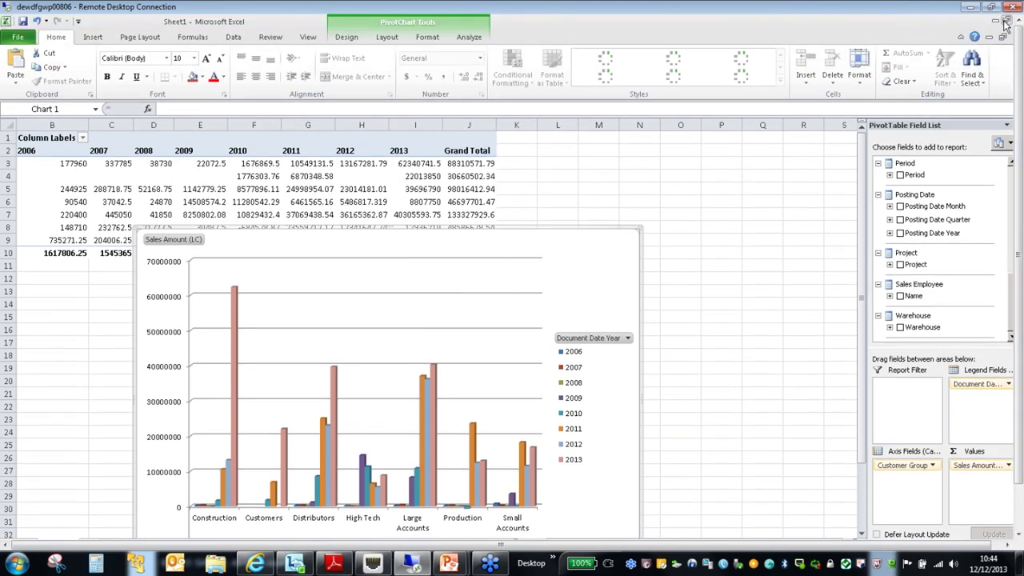
left_click(1005, 22)
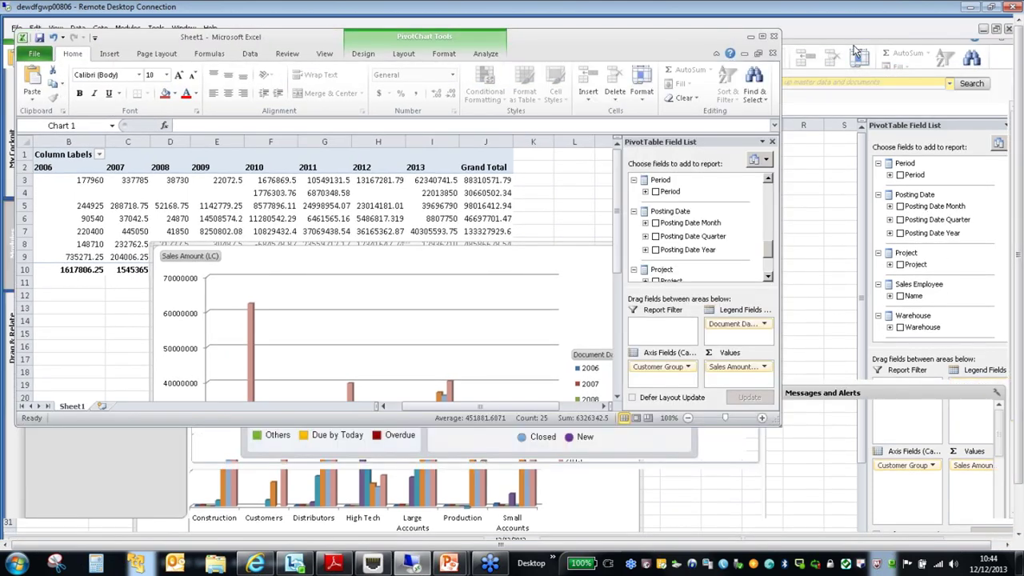
- Close the Excel workbook without saving and toggle the Interactive Analysis entries
left_click(773, 36)
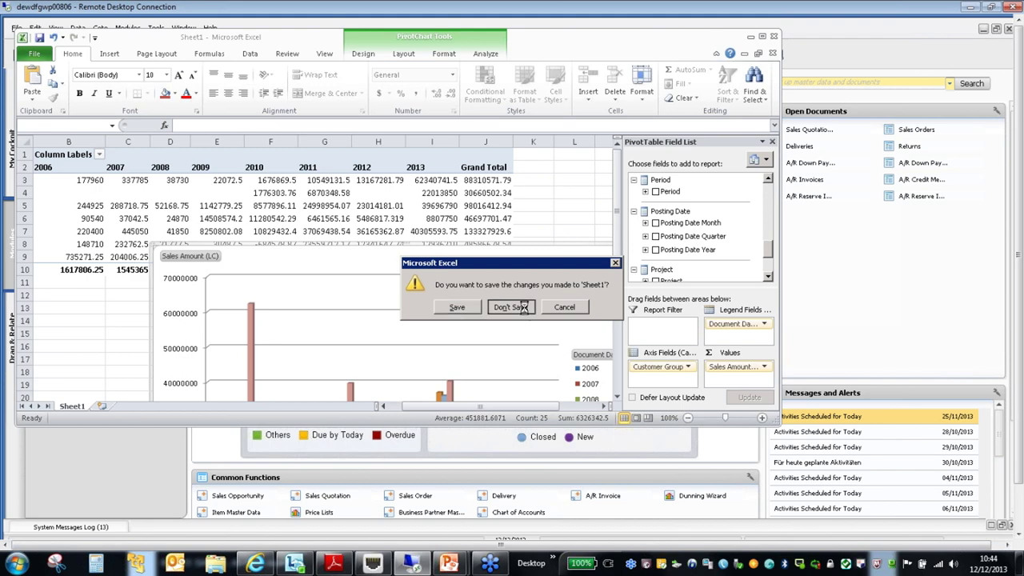
left_click(510, 307)
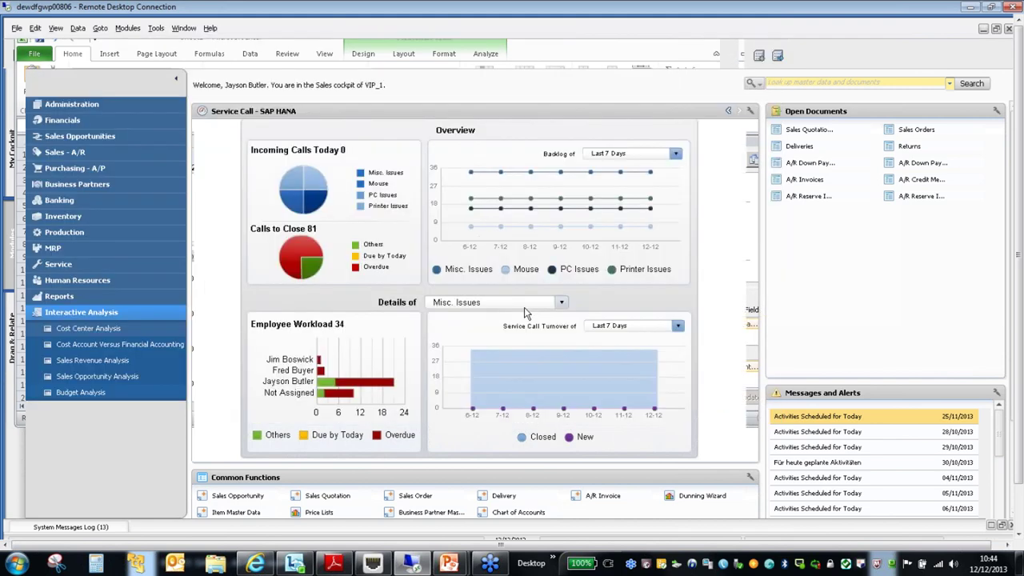
left_click(96, 313)
left_click(96, 313)
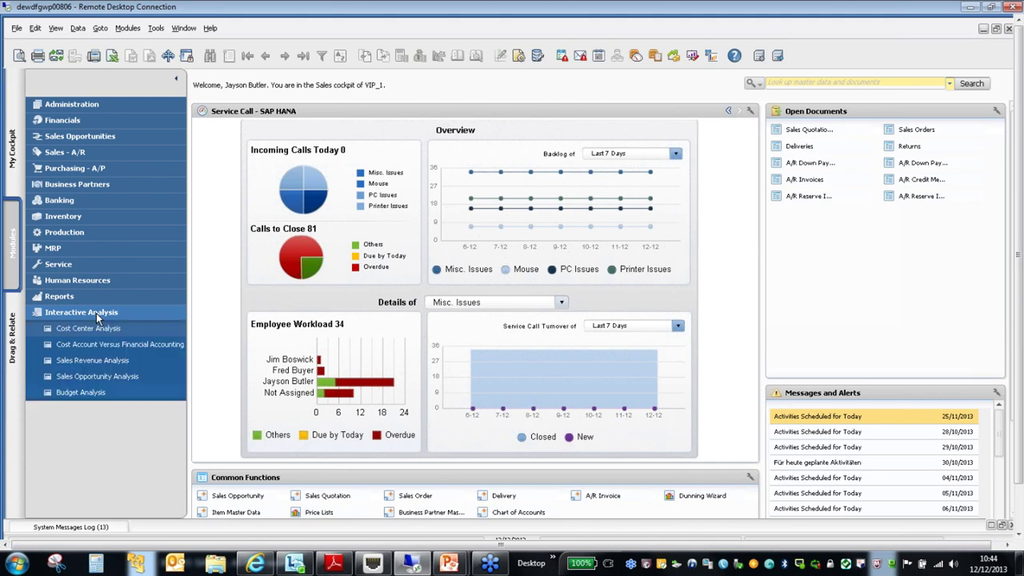
- Collapse Interactive Analysis and hide the Modules side panel to widen the cockpit
left_click(96, 312)
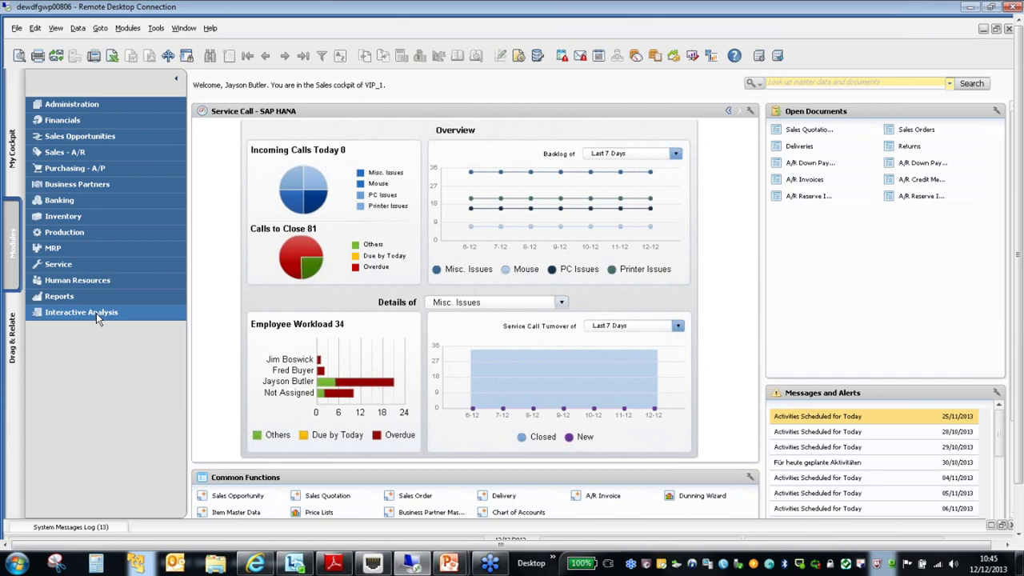
left_click(177, 83)
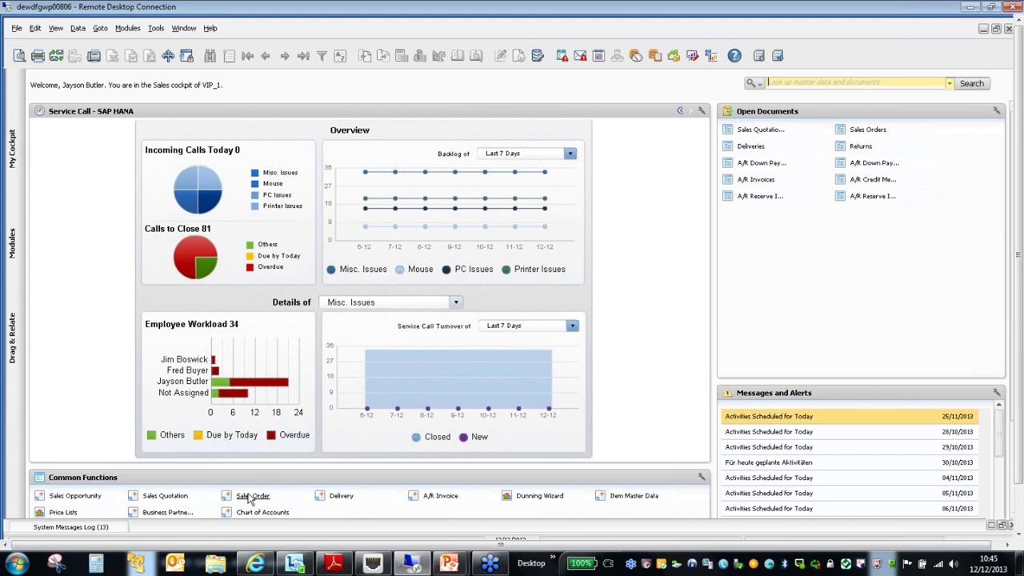
- Start a sales order for Earthshaker Subsidiary with delivery date 20/12/2013
left_click(251, 497)
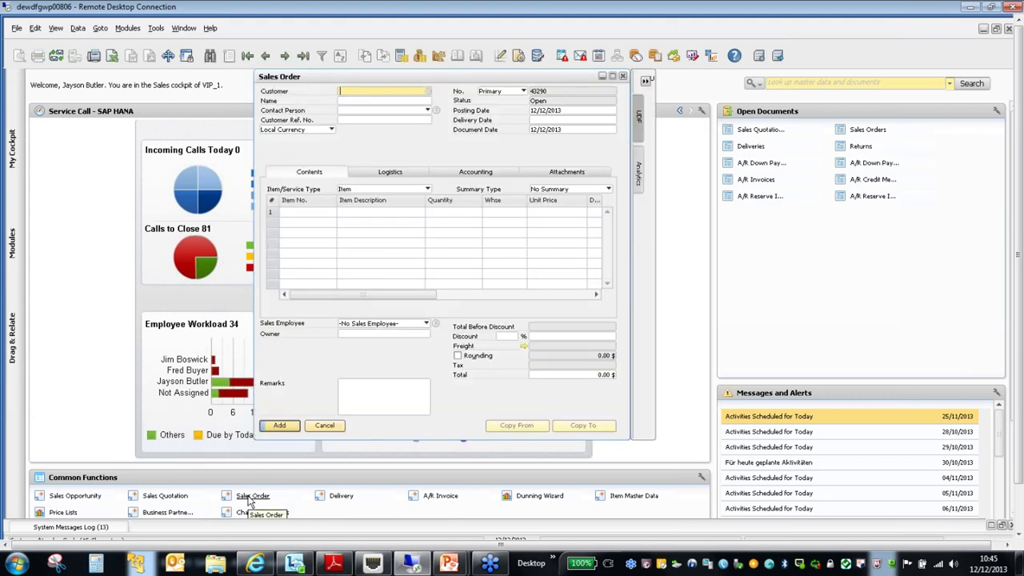
left_click(428, 91)
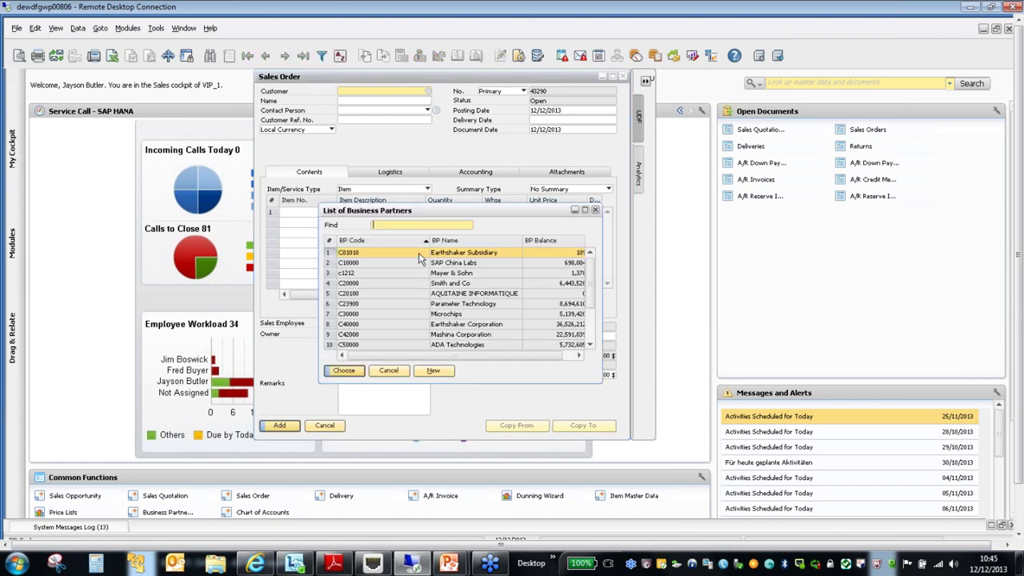
double_click(419, 254)
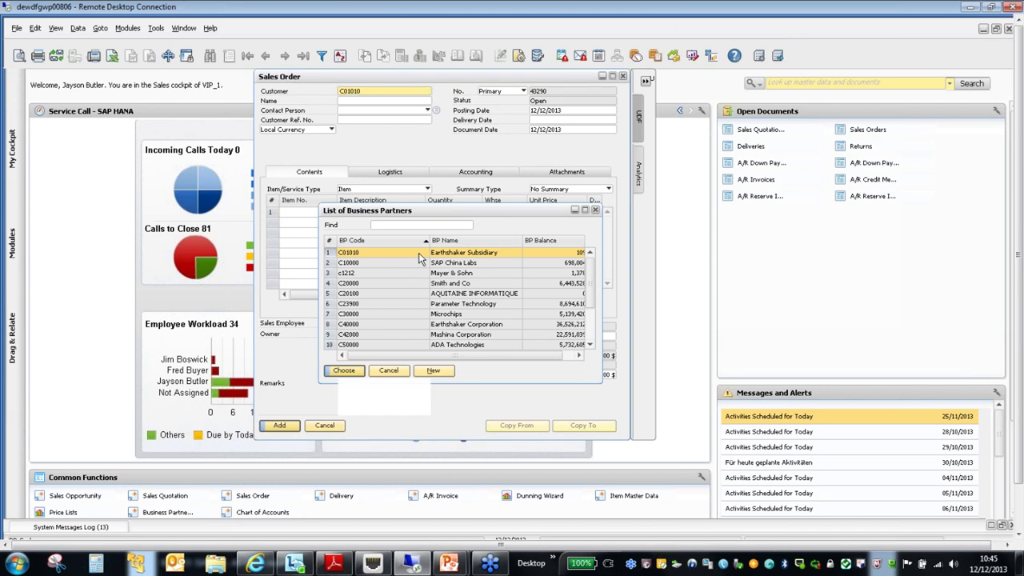
left_click(573, 120)
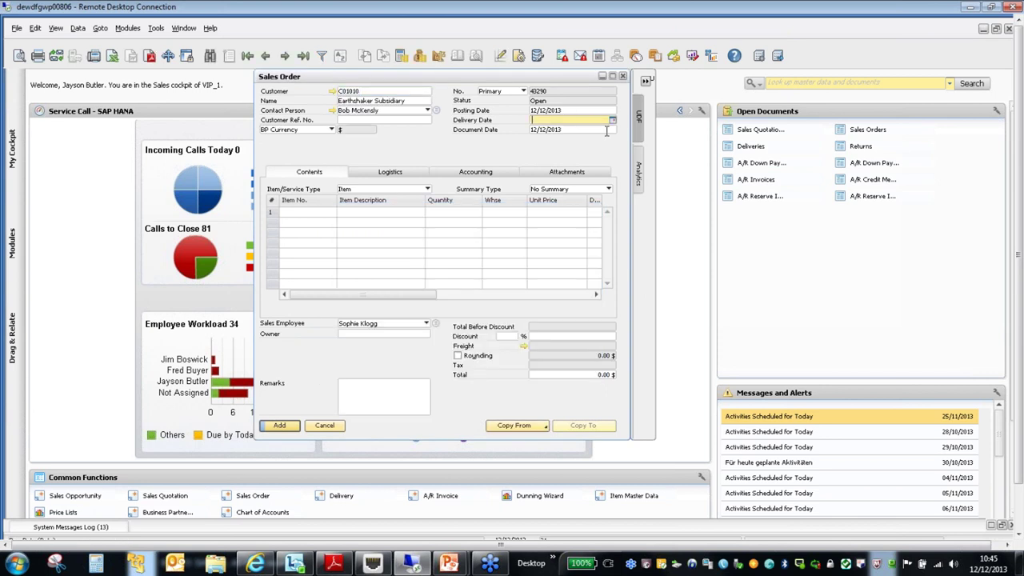
left_click(612, 122)
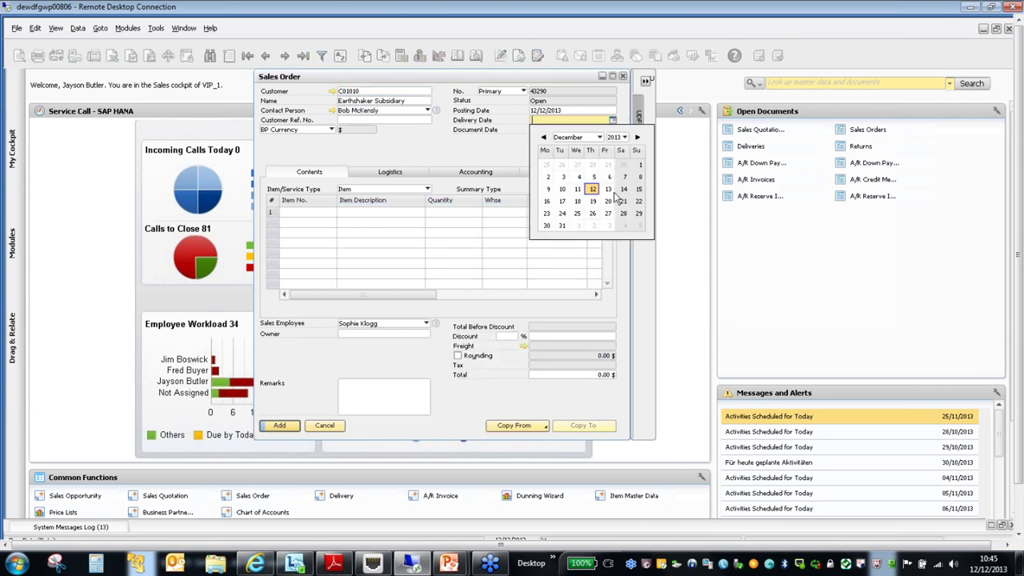
left_click(610, 204)
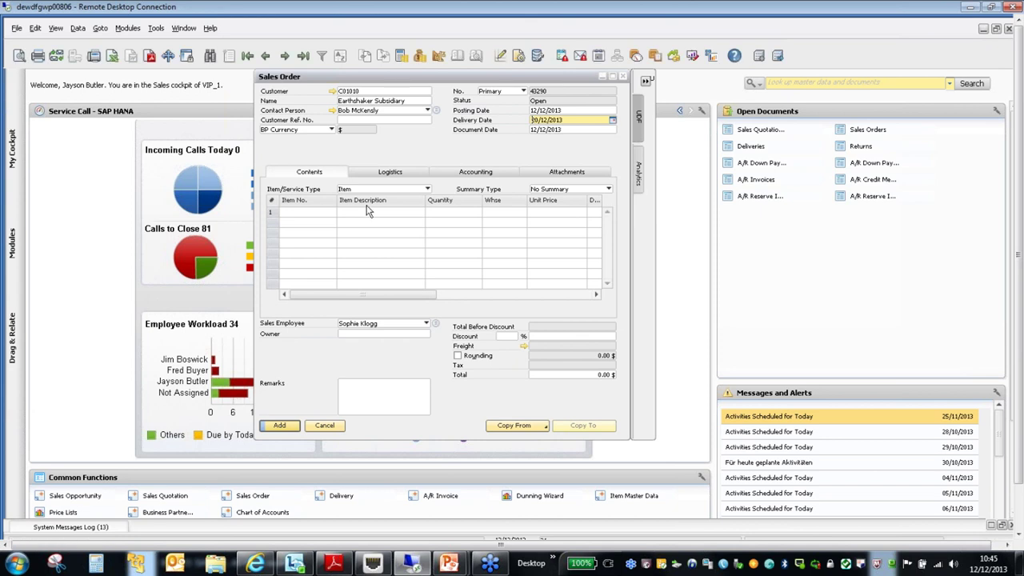
- Add item A00005 HP Color Laser Jet 4 with quantity 25000 on the first line
left_click(325, 211)
type("a00")
key("Tab")
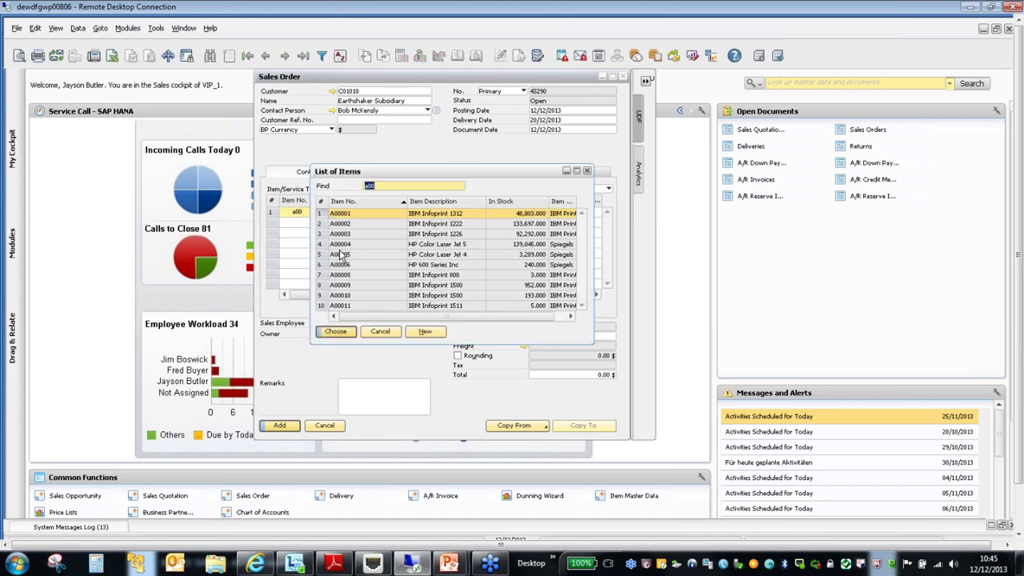
left_click(343, 256)
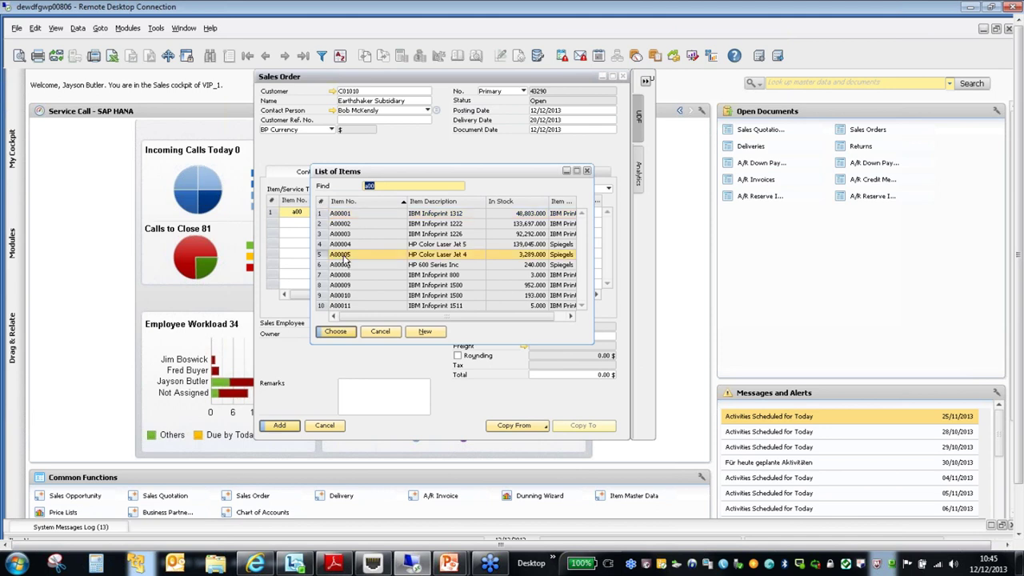
left_click(335, 331)
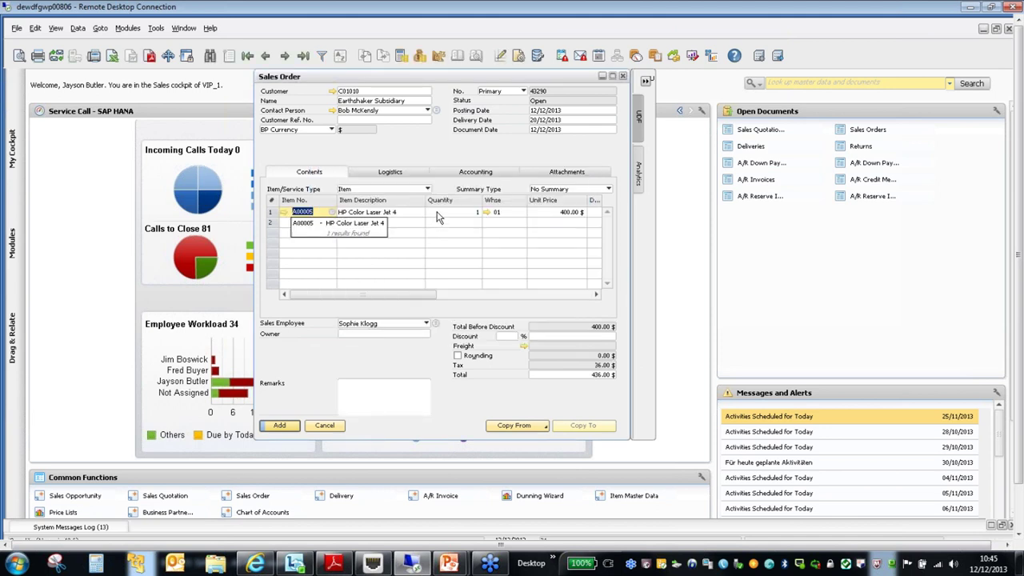
left_click(438, 212)
type("25000")
key("Tab")
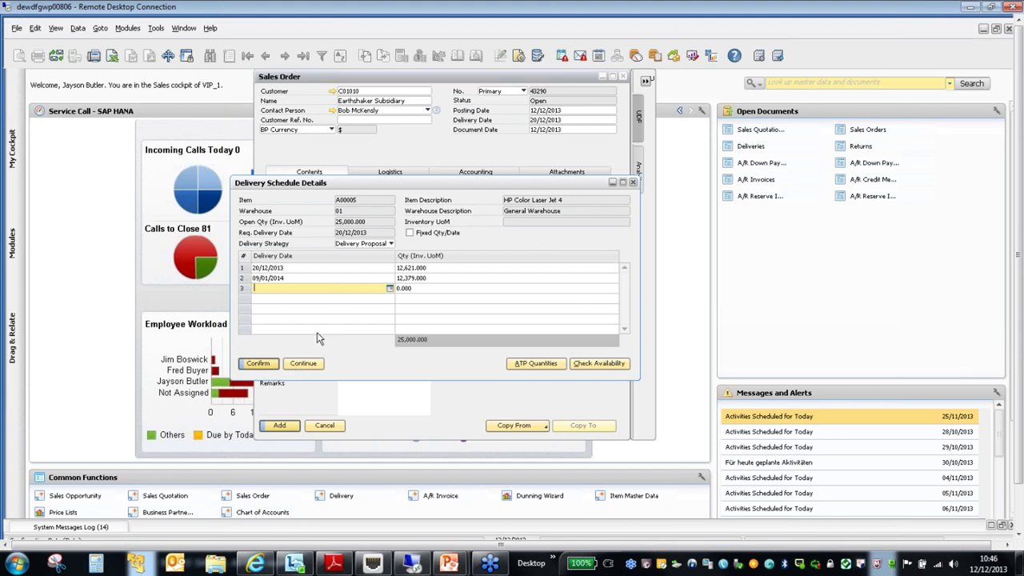
- Review the proposed delivery dates including 09/01/2014 and accept the delivery schedule
left_click(301, 276)
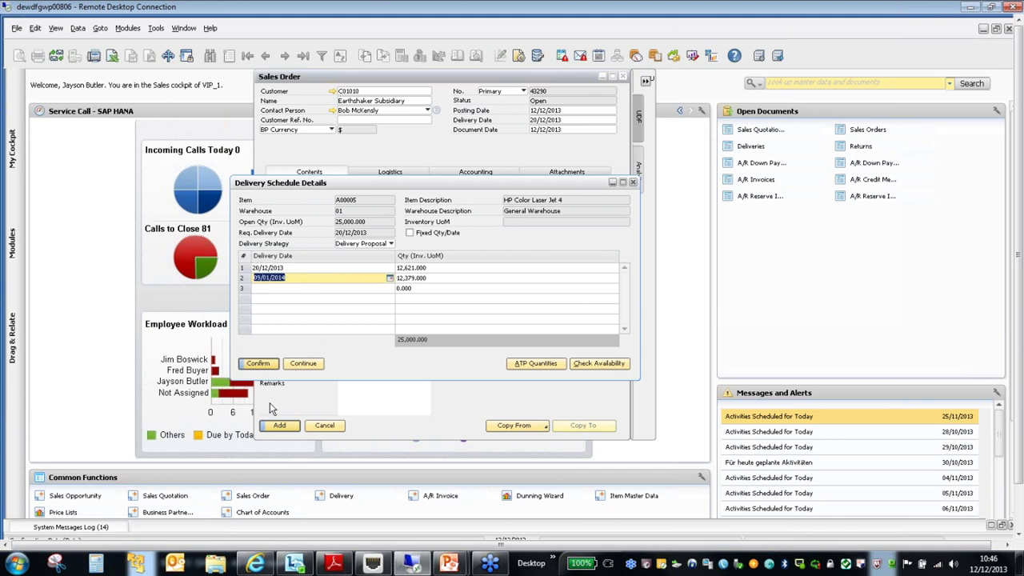
left_click(311, 366)
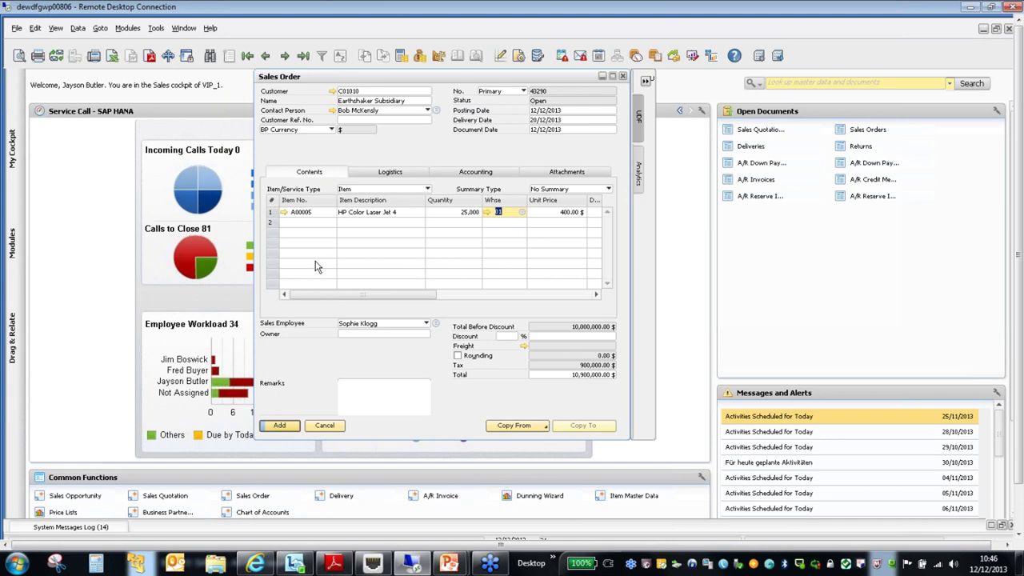
- Check A00005's ATP for 31/12/2013–11/01/2014 across all warehouses, then close it
left_click(272, 213)
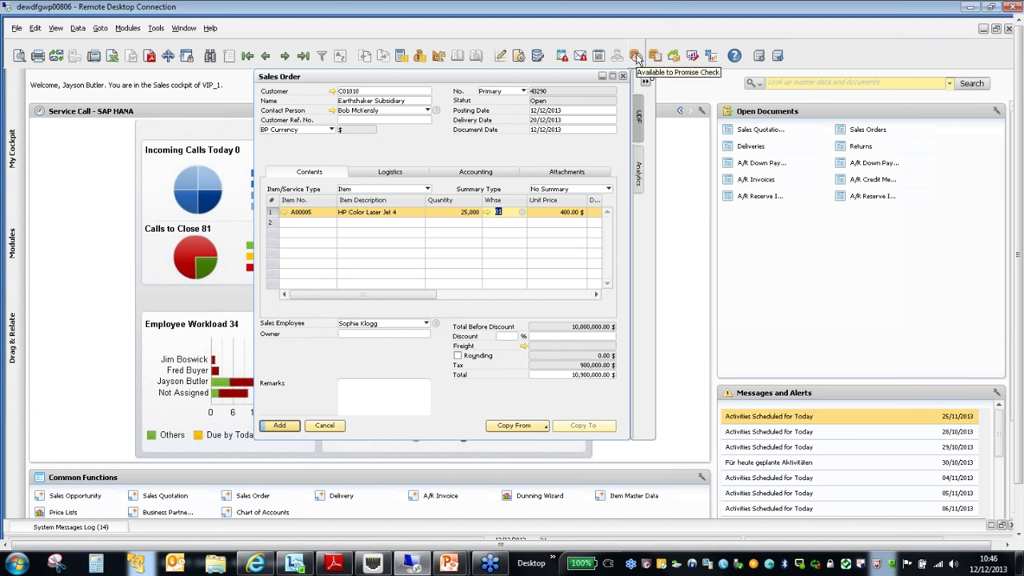
left_click(636, 58)
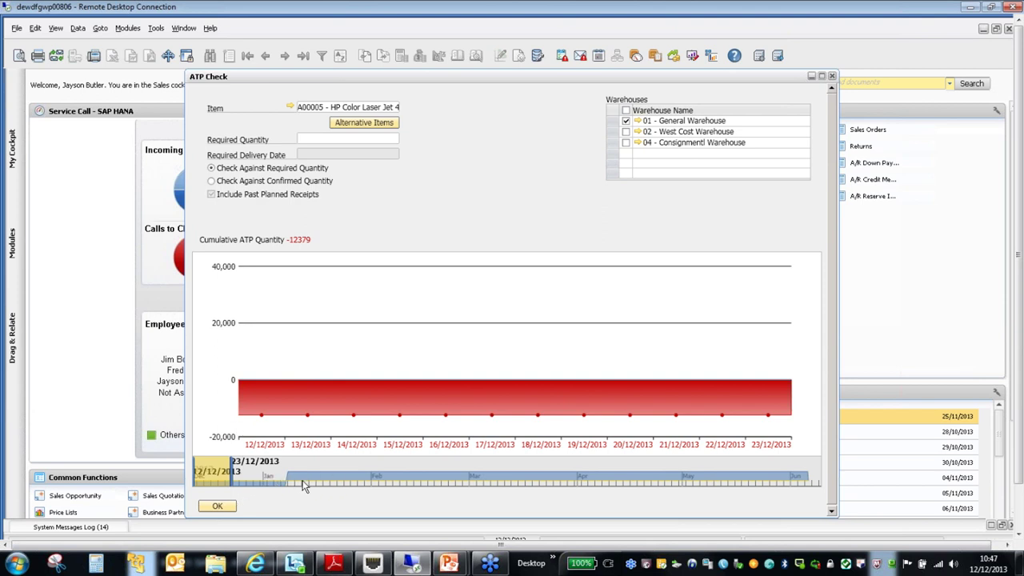
left_click_drag(235, 475, 299, 474)
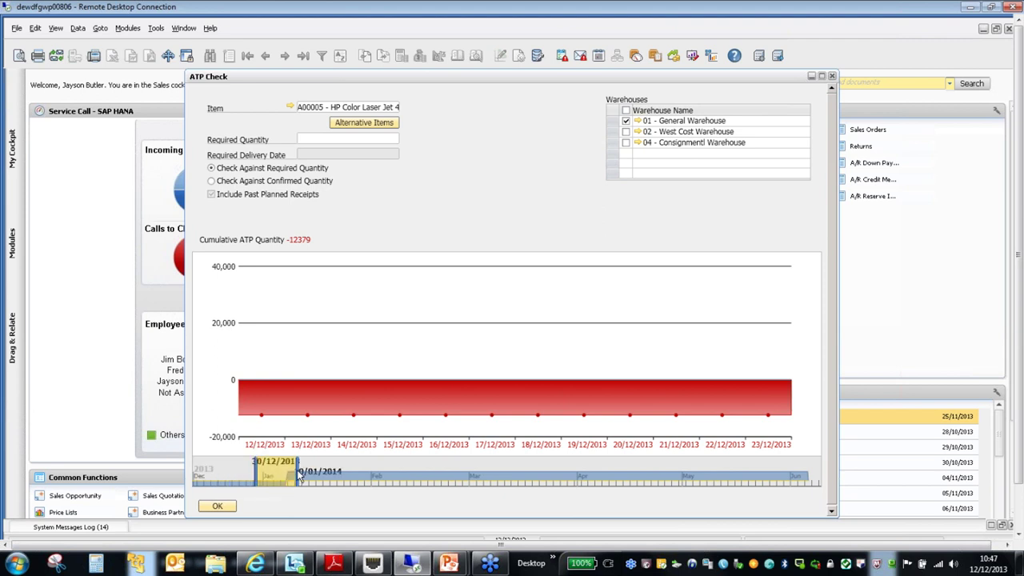
left_click_drag(299, 474, 302, 474)
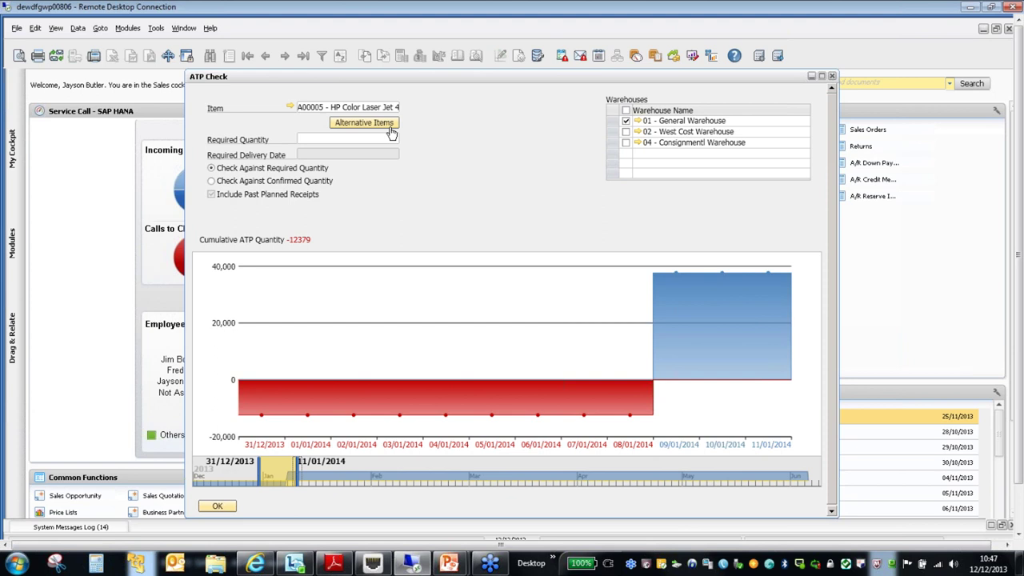
left_click(626, 112)
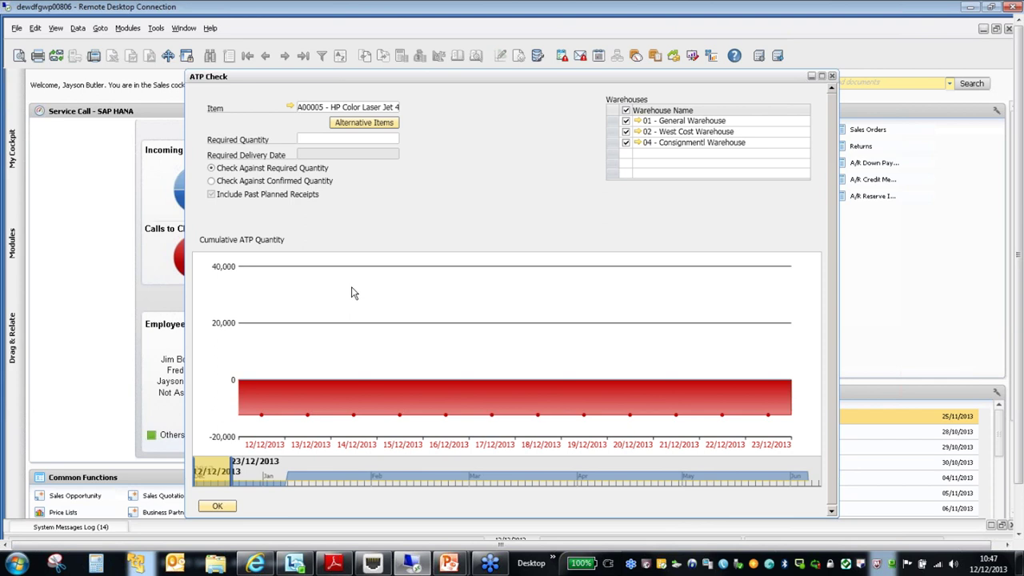
left_click(224, 507)
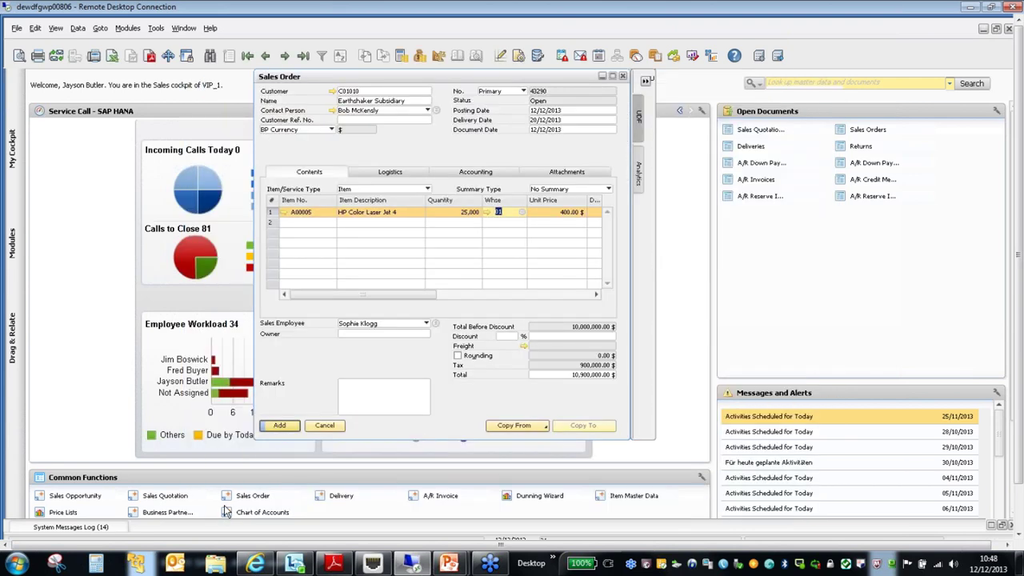
- Cancel the sales order and open Delivery Schedule Management for item A00005 – HP Color Laser Jet 4
left_click(326, 426)
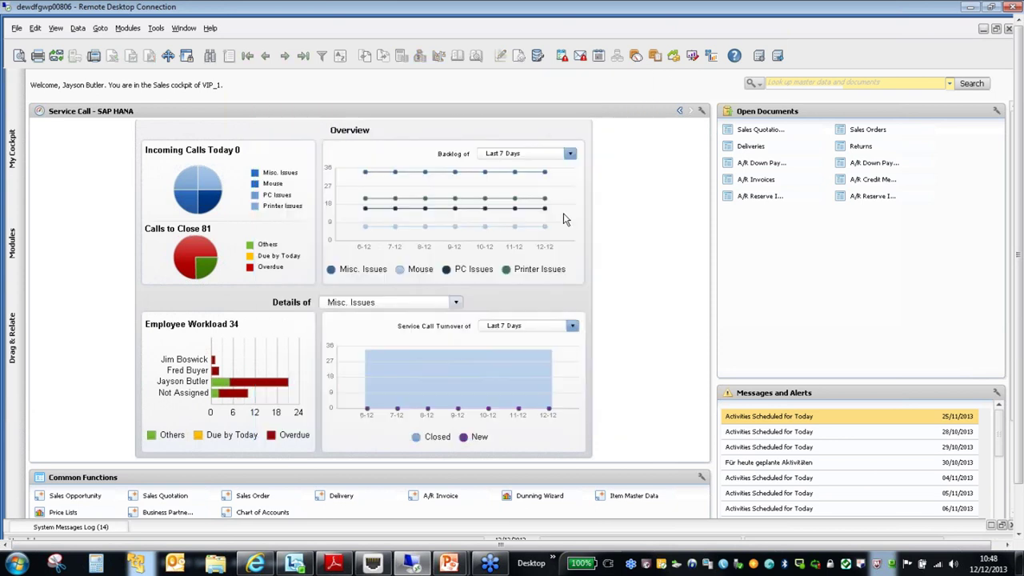
left_click(654, 55)
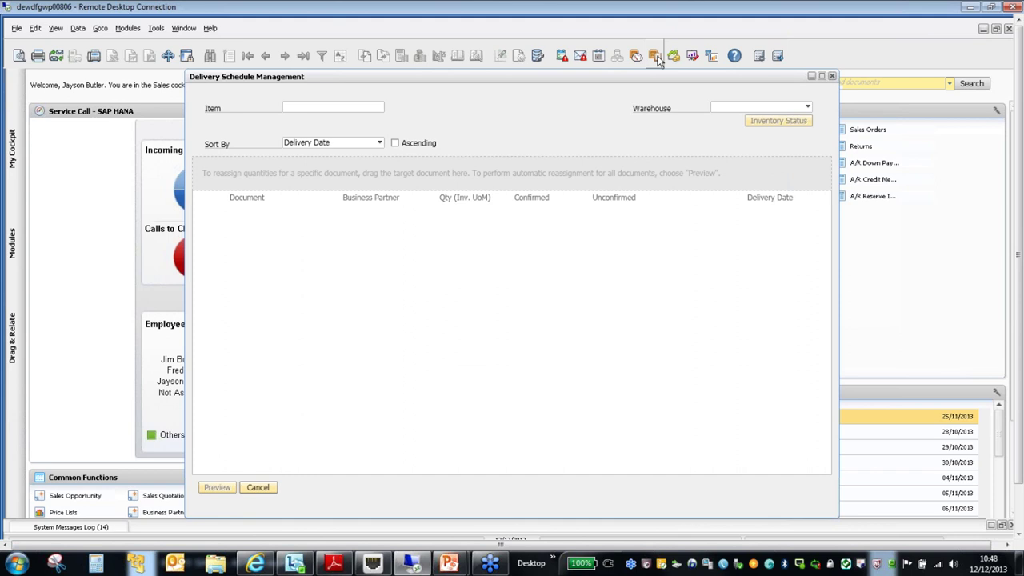
left_click(350, 108)
type("a00")
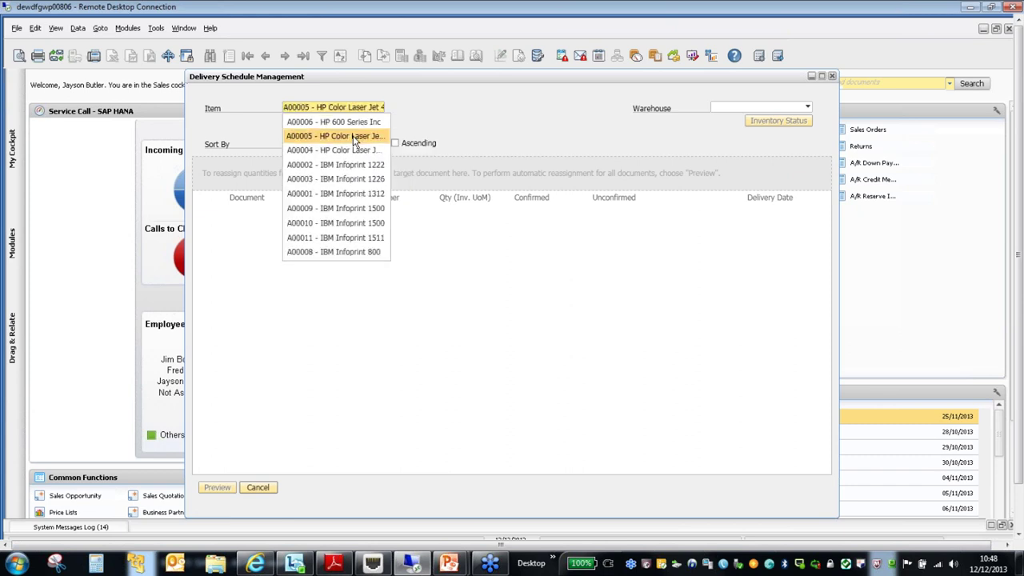
left_click(354, 136)
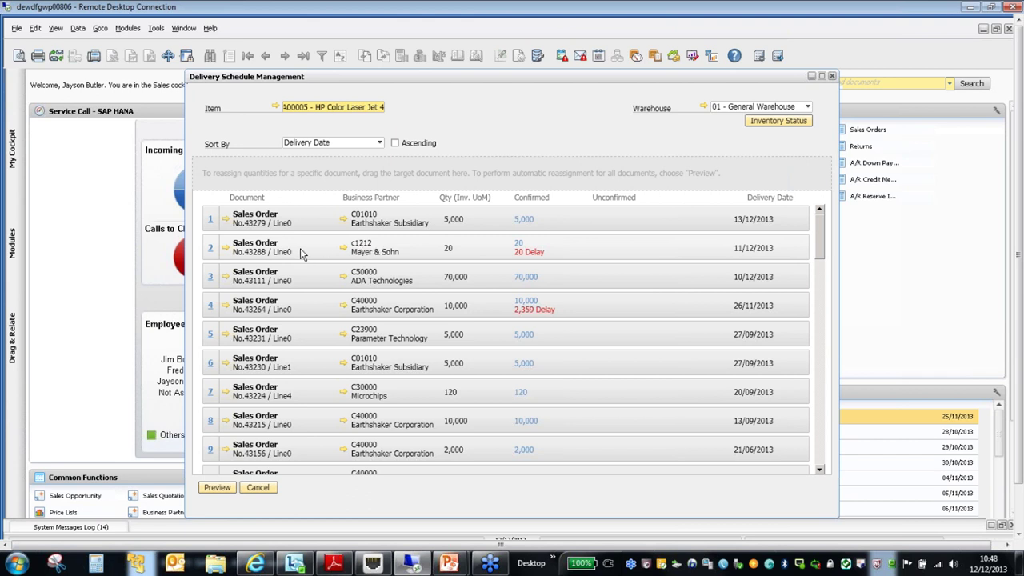
- Make order 43288 the target, cut order 43111's Scheduled Delivery 1 to 69,980, and preview
left_click_drag(302, 253, 328, 176)
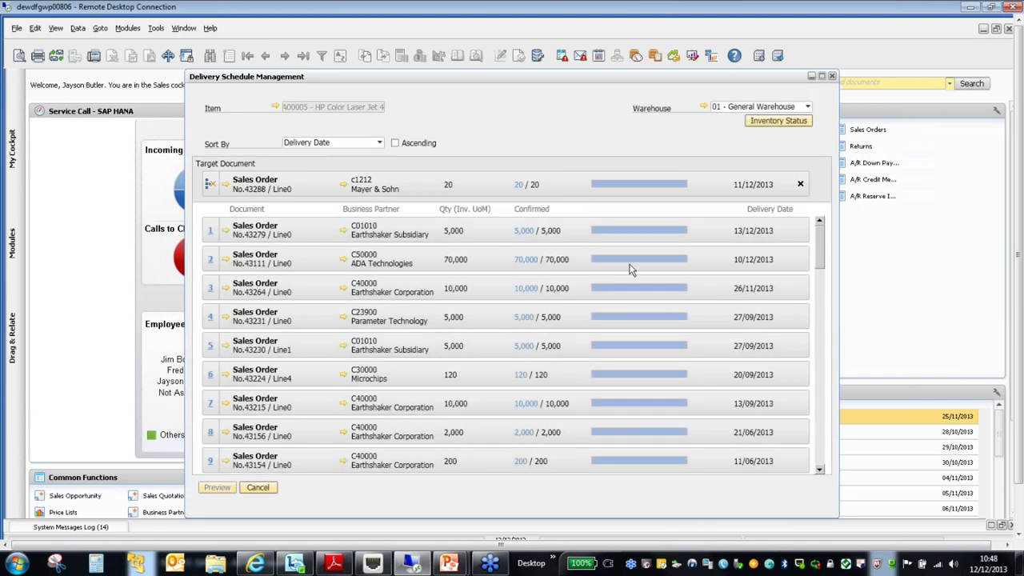
left_click(629, 269)
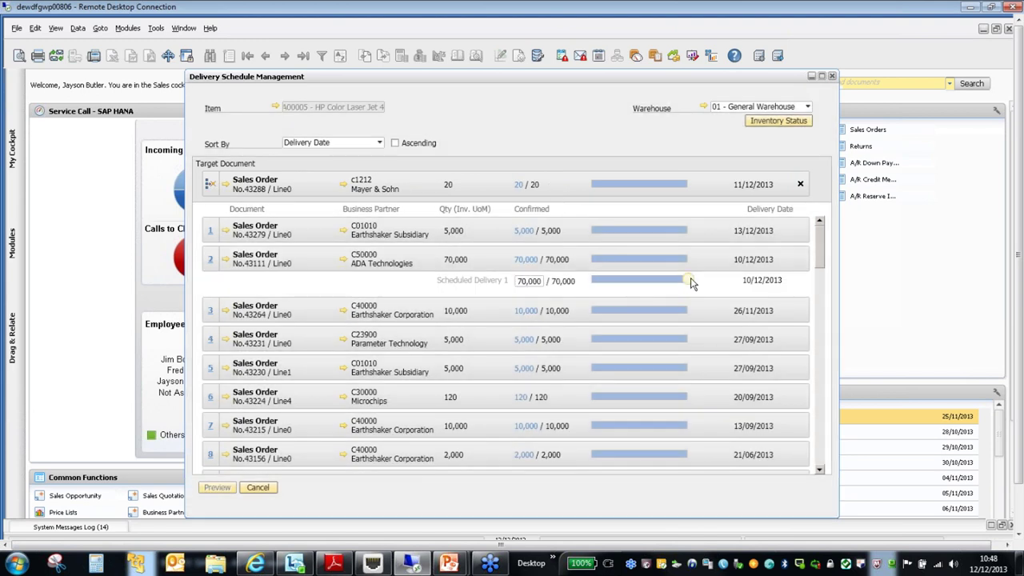
mouse_move(685, 284)
left_mouse_down()
mouse_move(695, 285)
mouse_move(676, 287)
mouse_move(687, 280)
left_mouse_up()
double_click(541, 281)
type("69")
type("99")
type("80")
key("BackSpace")
key("BackSpace")
left_click(567, 312)
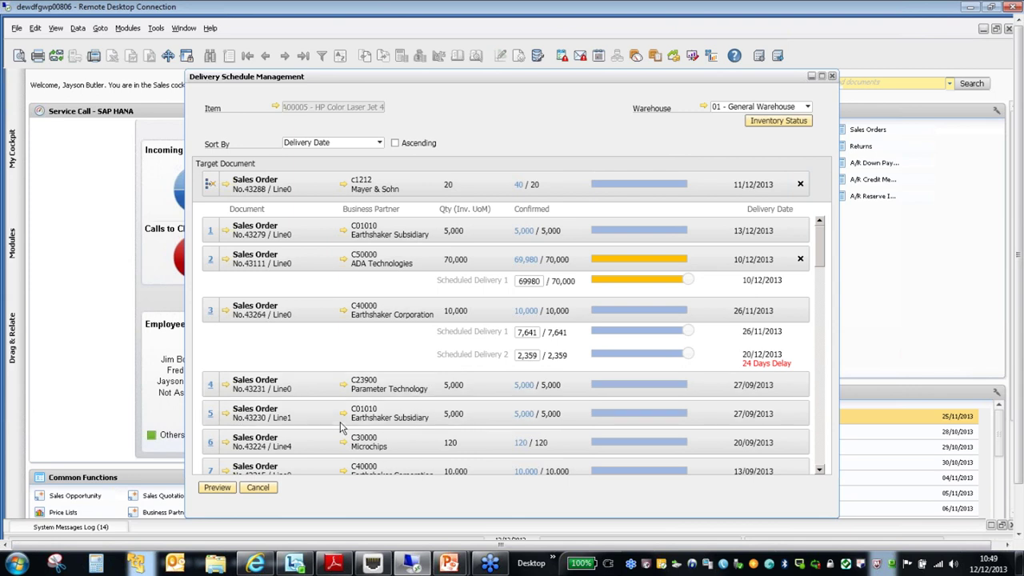
left_click(224, 487)
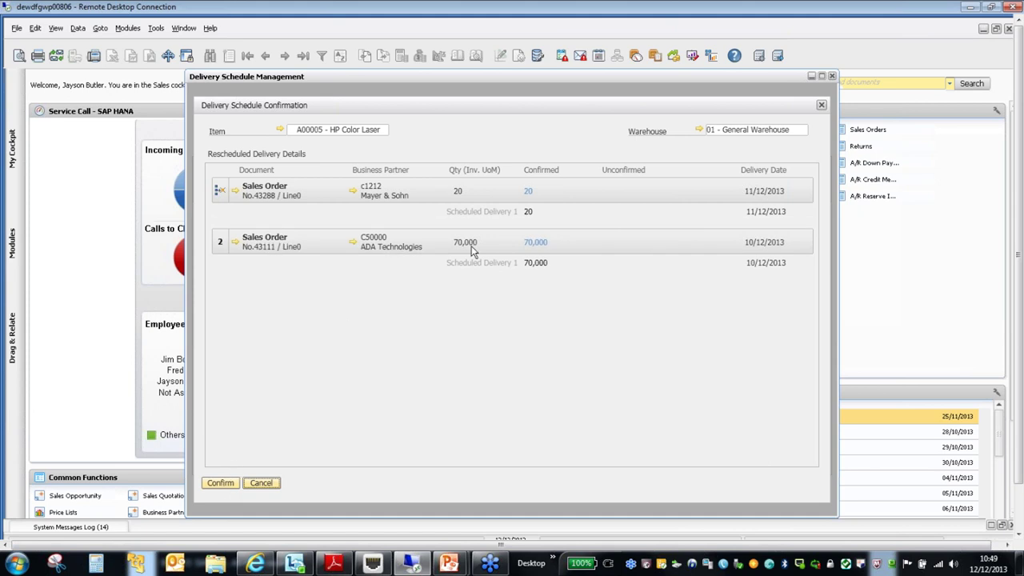
- Confirm the rescheduled deliveries in the confirmation dialog and close Delivery Schedule Management
left_click(222, 484)
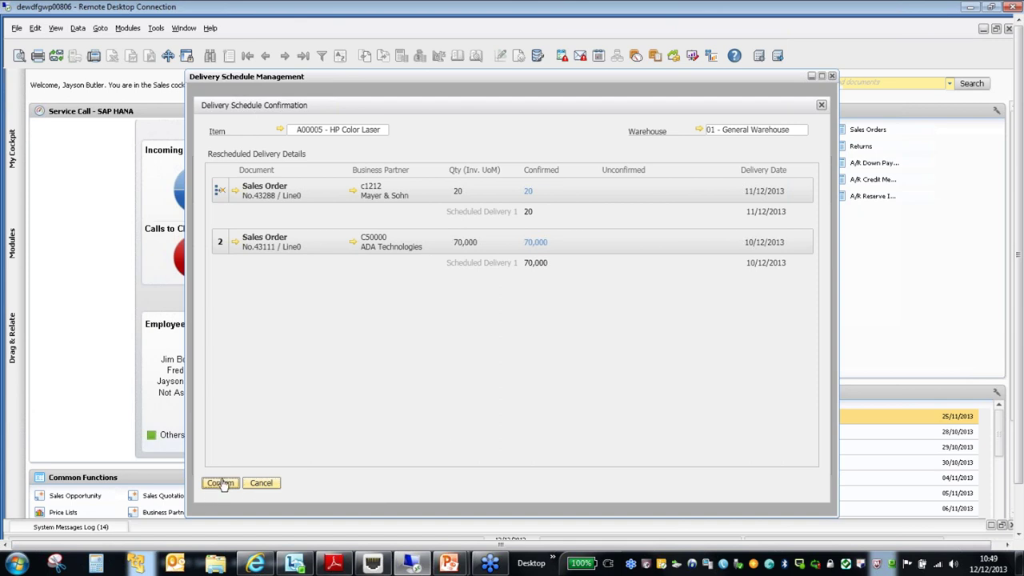
left_click(223, 484)
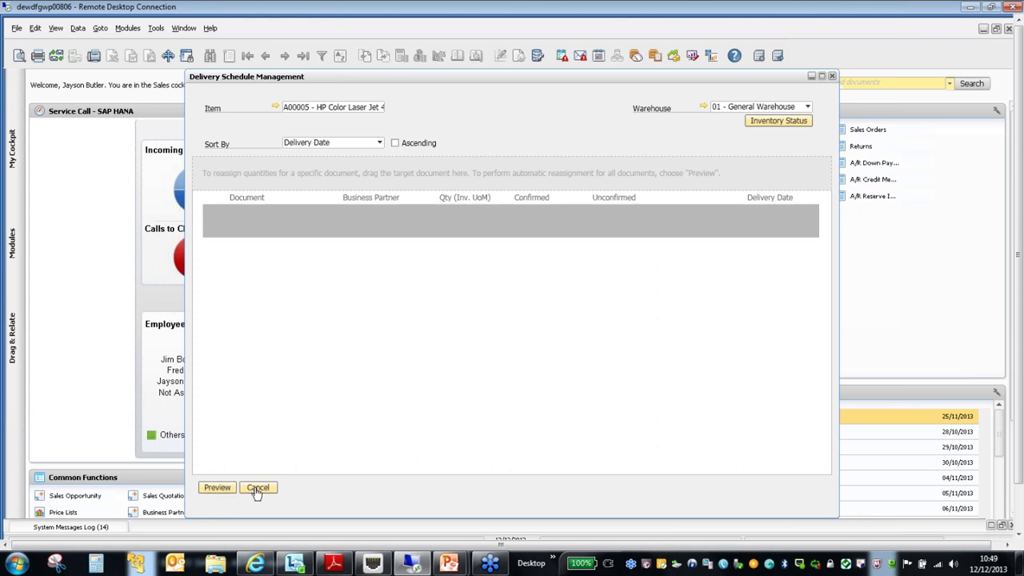
left_click(256, 489)
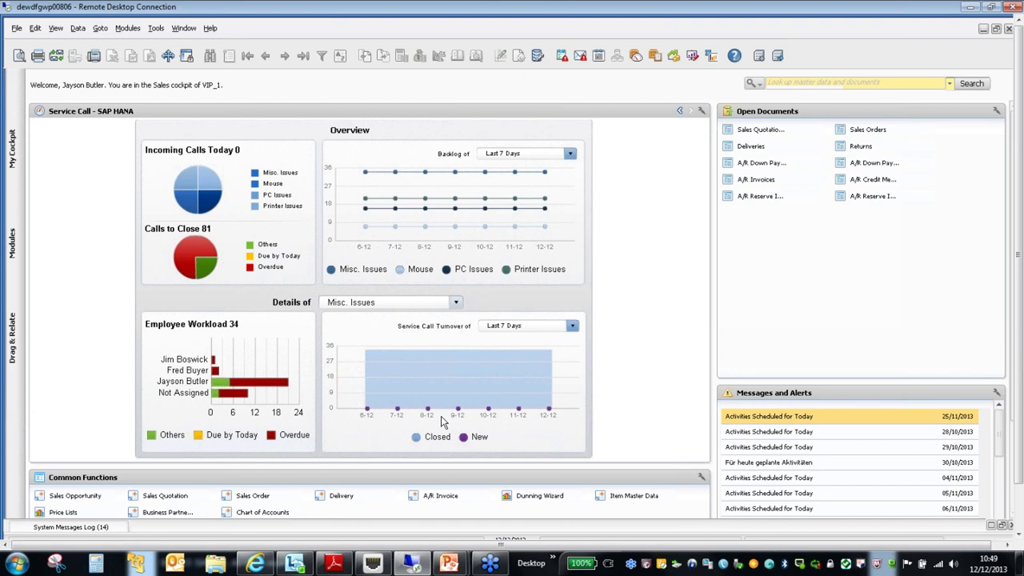
- Open the Cash Flow Forecast and shorten its weekly timeline to end on 02/04/2014
left_click(675, 62)
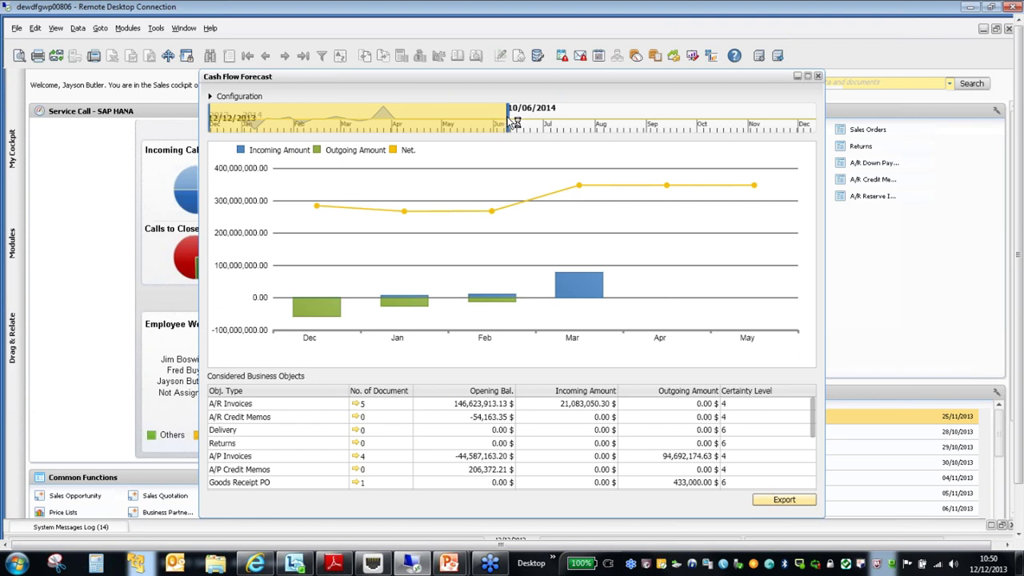
left_click_drag(509, 120, 454, 120)
left_click(398, 116)
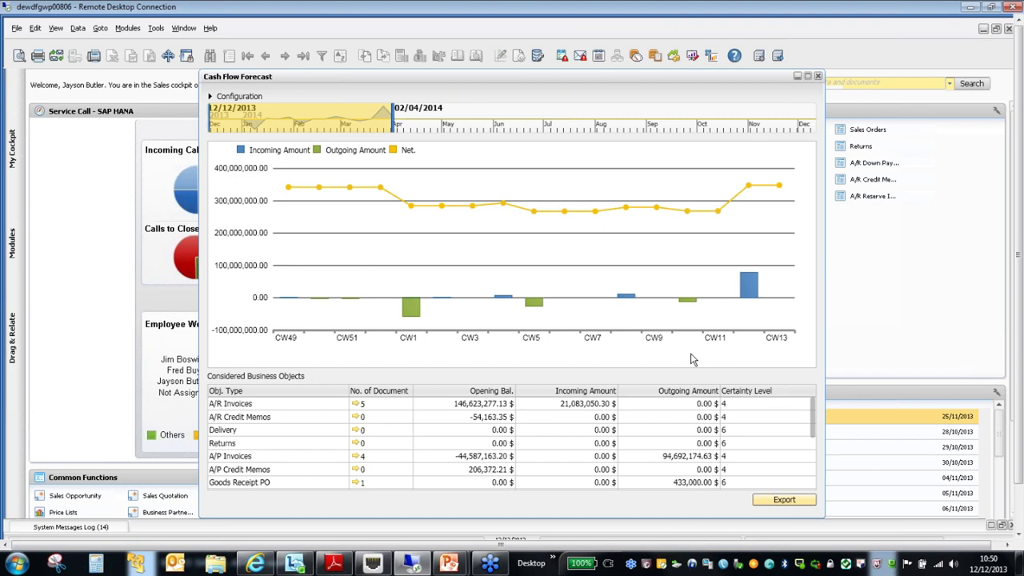
mouse_move(751, 290)
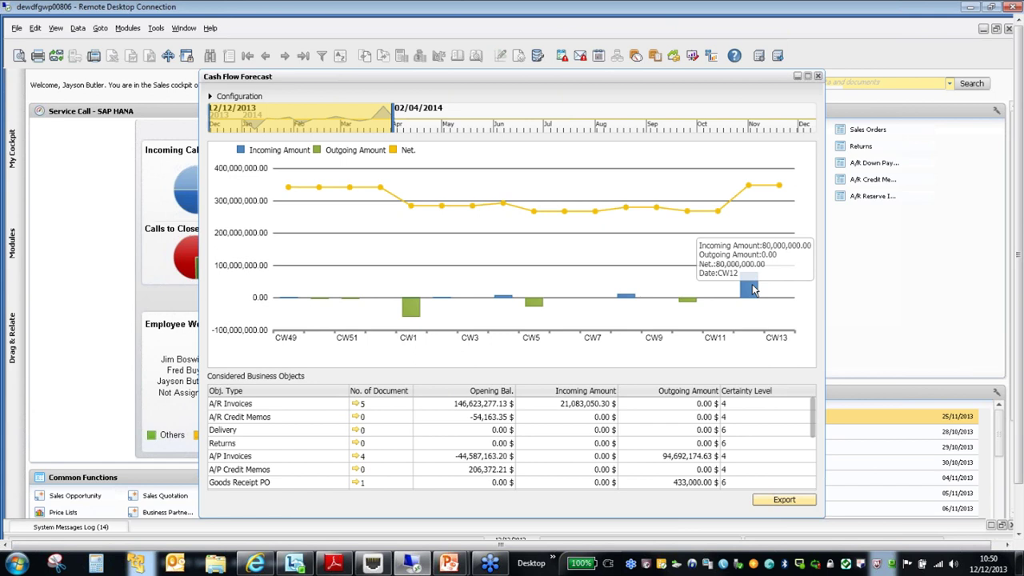
left_click(752, 287)
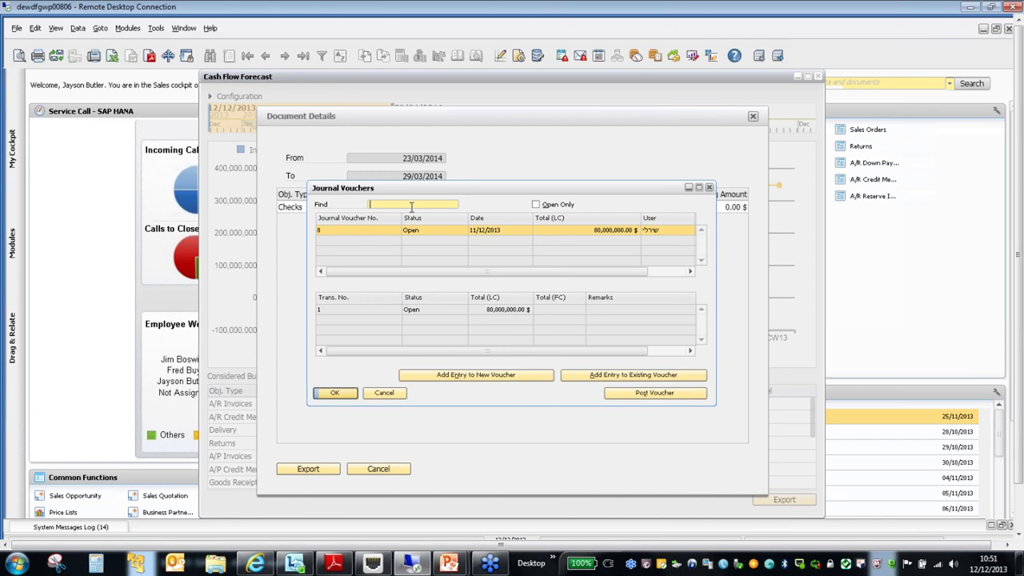
left_click(384, 392)
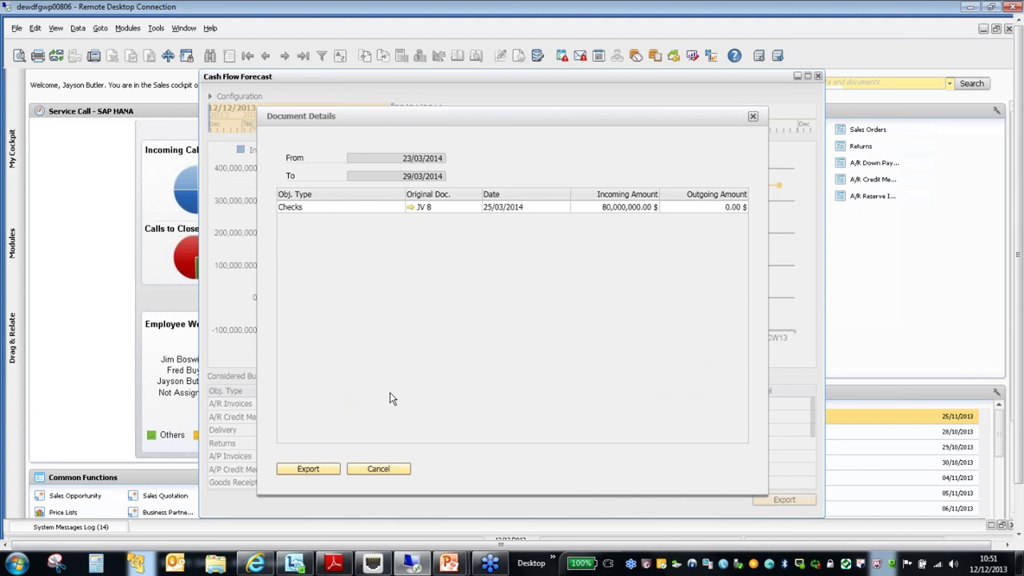
left_click(379, 469)
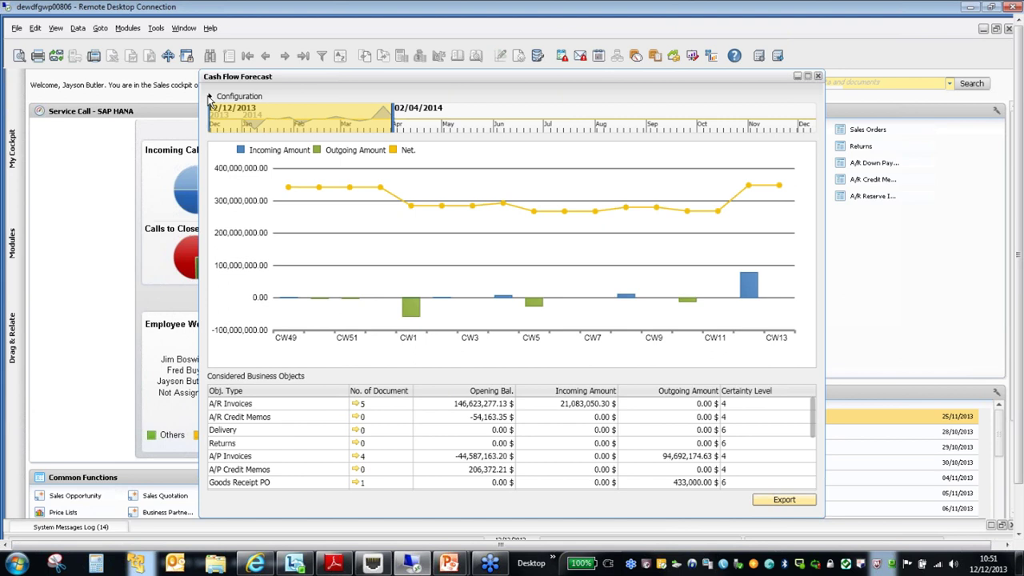
left_click(210, 97)
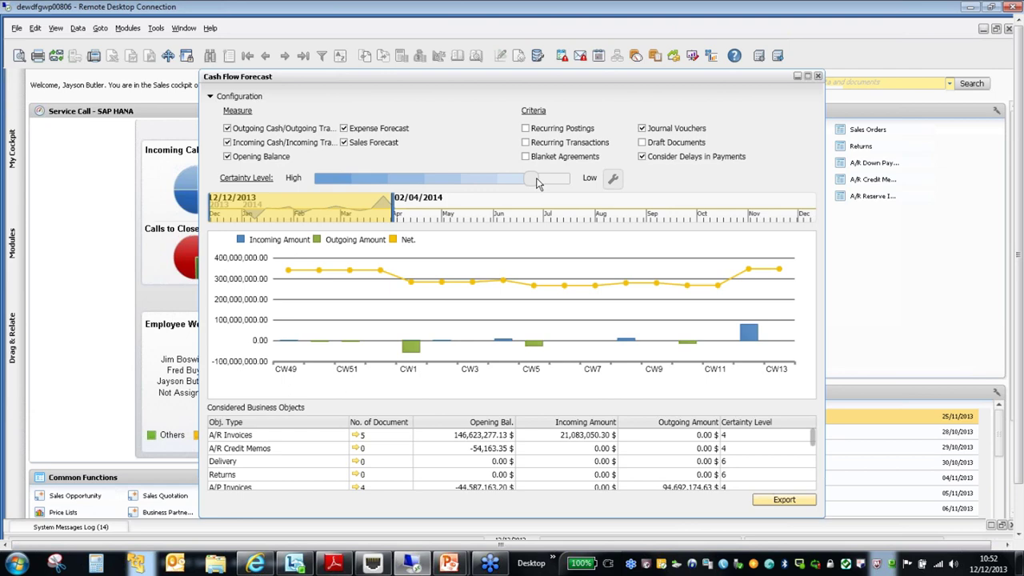
- Open the forecast's Certainty Level Settings, which rank document types from Level 1 to Level 7
left_click(615, 183)
left_click(615, 183)
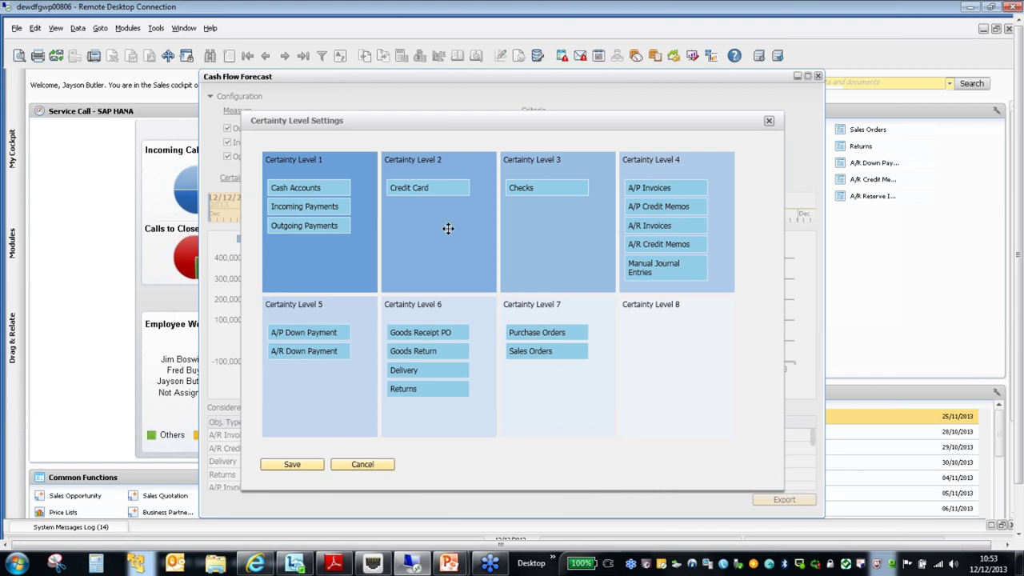
- Move Purchase Orders into Certainty Level 2 beside Credit Card and save the settings
left_click_drag(448, 229, 422, 220)
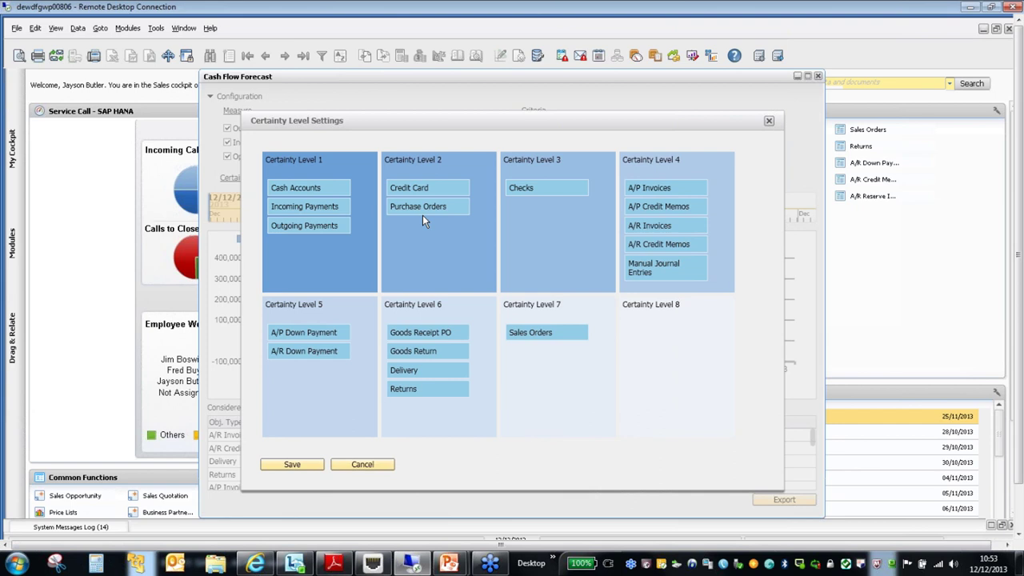
left_click(311, 467)
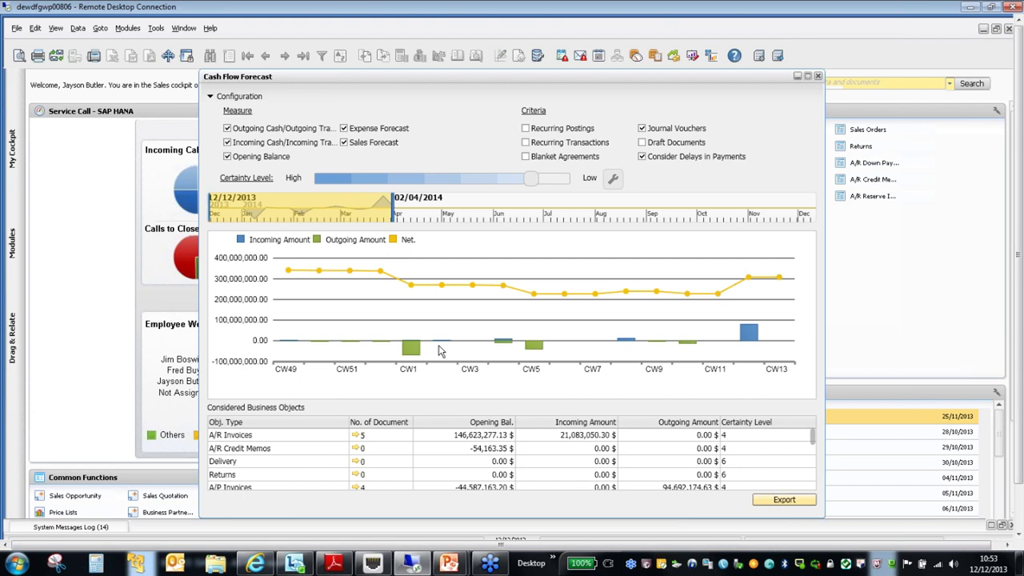
- Close the Cash Flow Forecast window to return to the Service Call cockpit dashboard
left_click(818, 77)
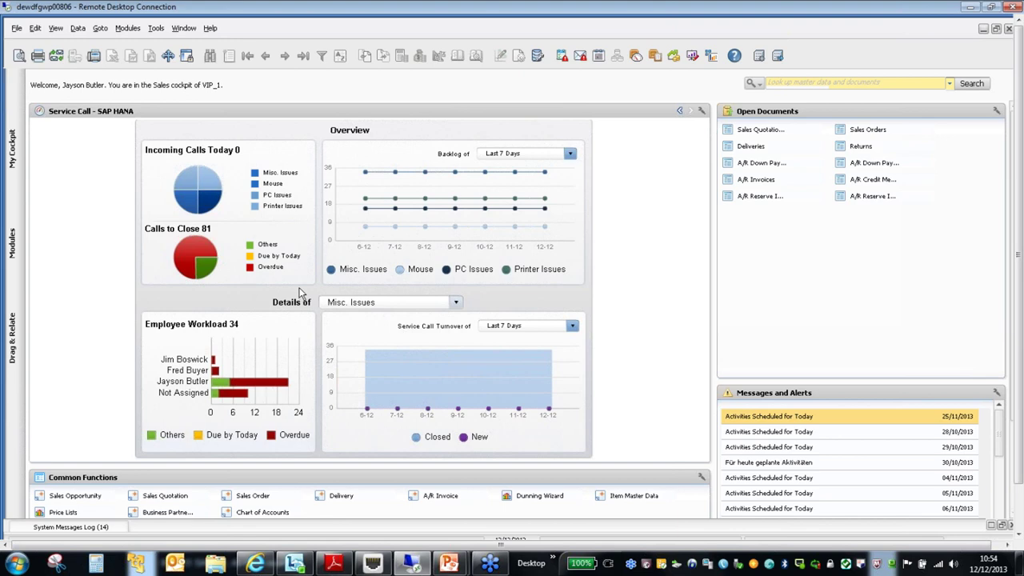
- Launch Dashboard Designer from the toolbar, starting at the base data source step
left_click(692, 56)
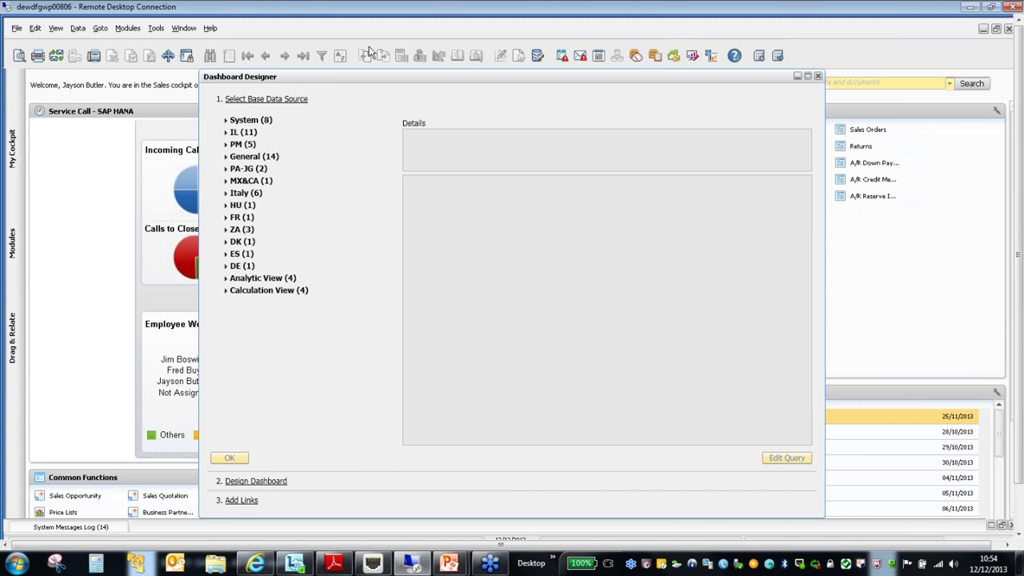
- Choose the PM query Sales Turnover by Industry as the data source and confirm
left_click(226, 146)
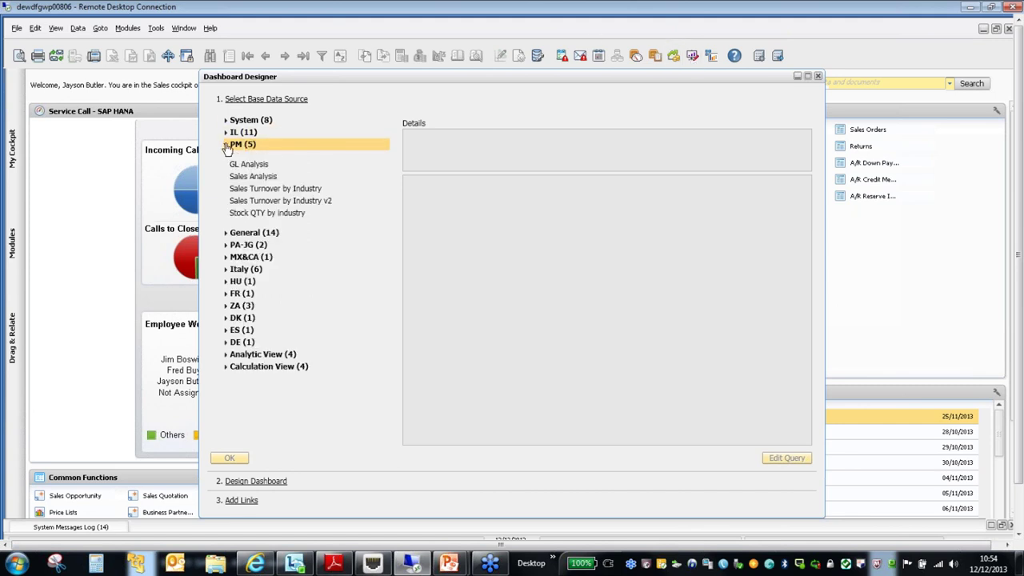
left_click(257, 192)
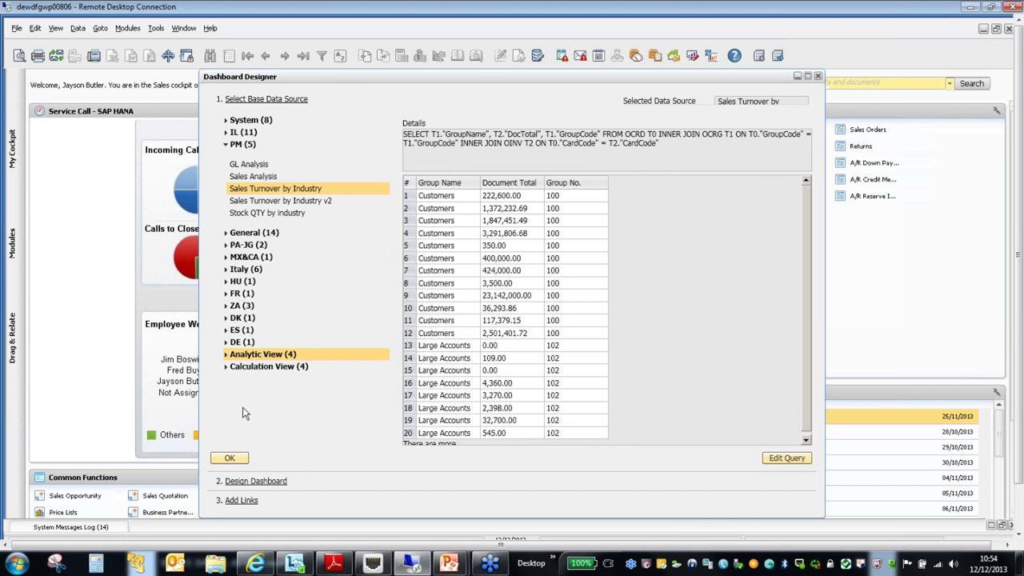
left_click(234, 458)
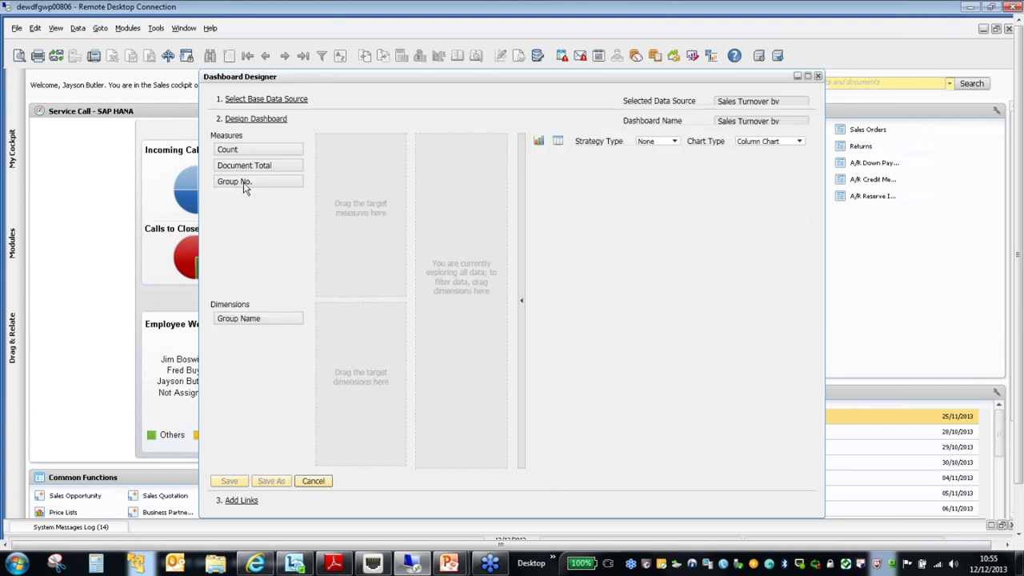
- Add Document Total as target measure and Group Name as target dimension for the column chart
left_click_drag(246, 165, 358, 172)
left_click_drag(307, 318, 361, 328)
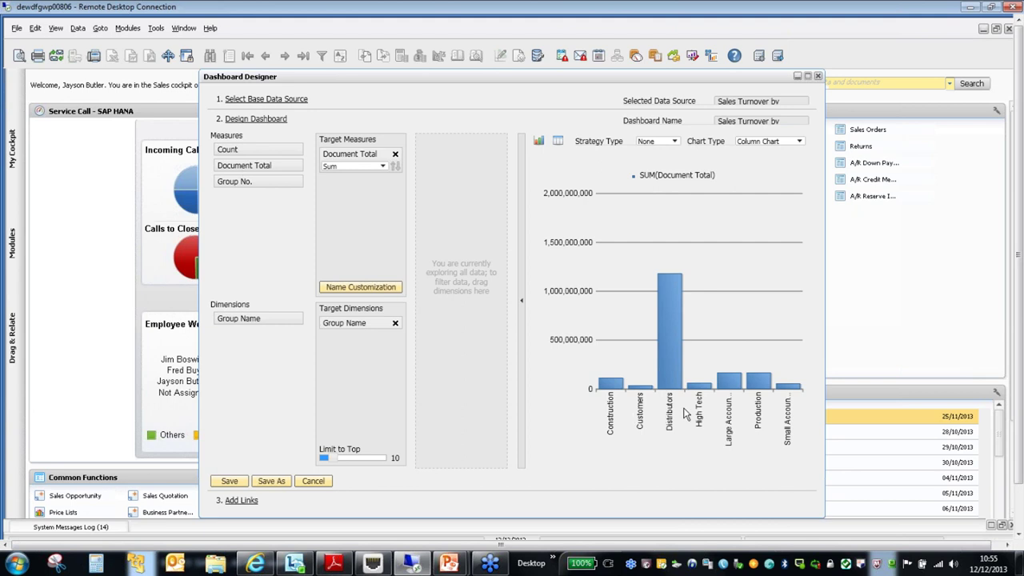
- Preview a pie chart, revert to Column Chart, and raise Limit to Top from 10 to 29
left_click(790, 142)
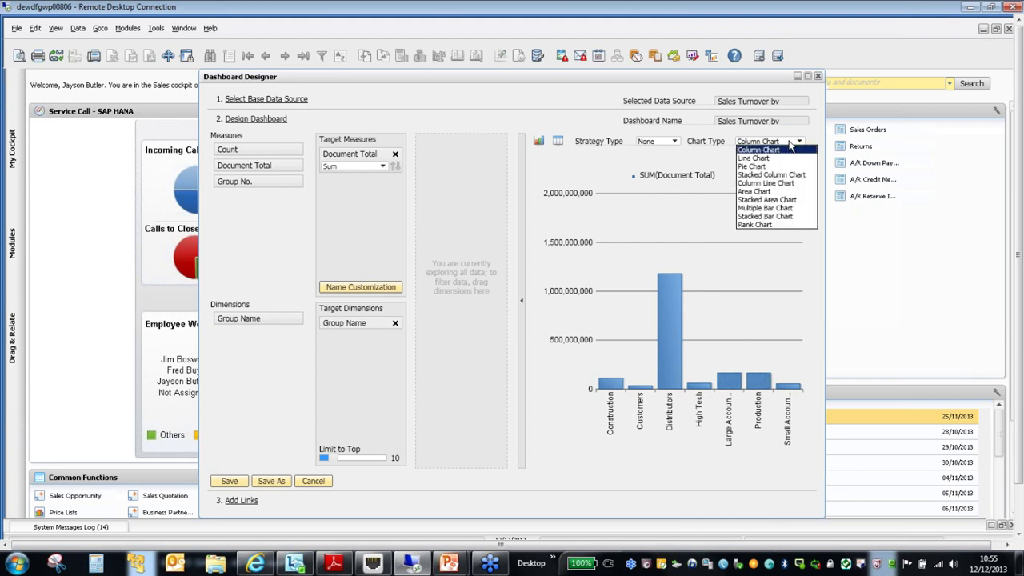
left_click(787, 166)
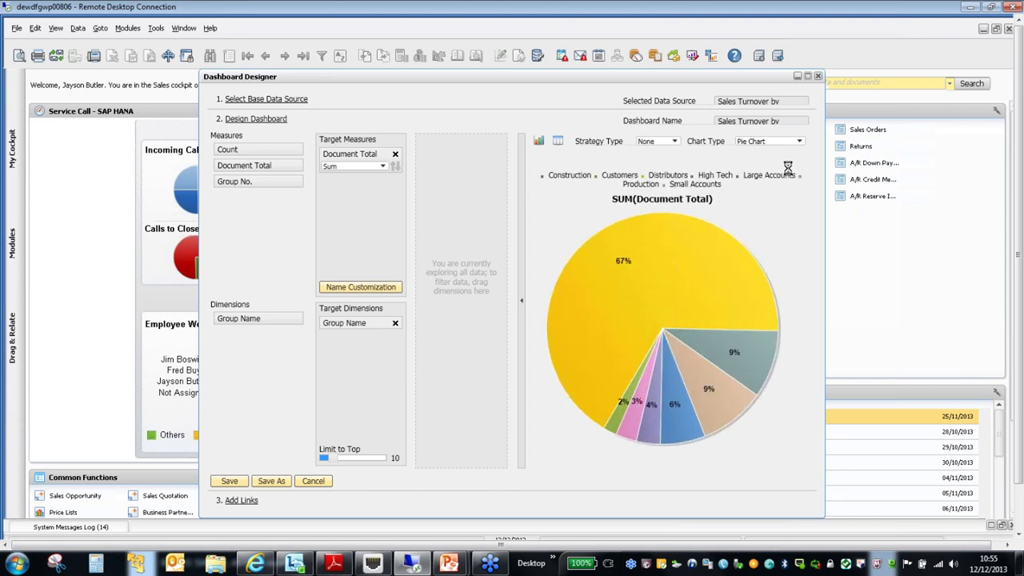
left_click(779, 143)
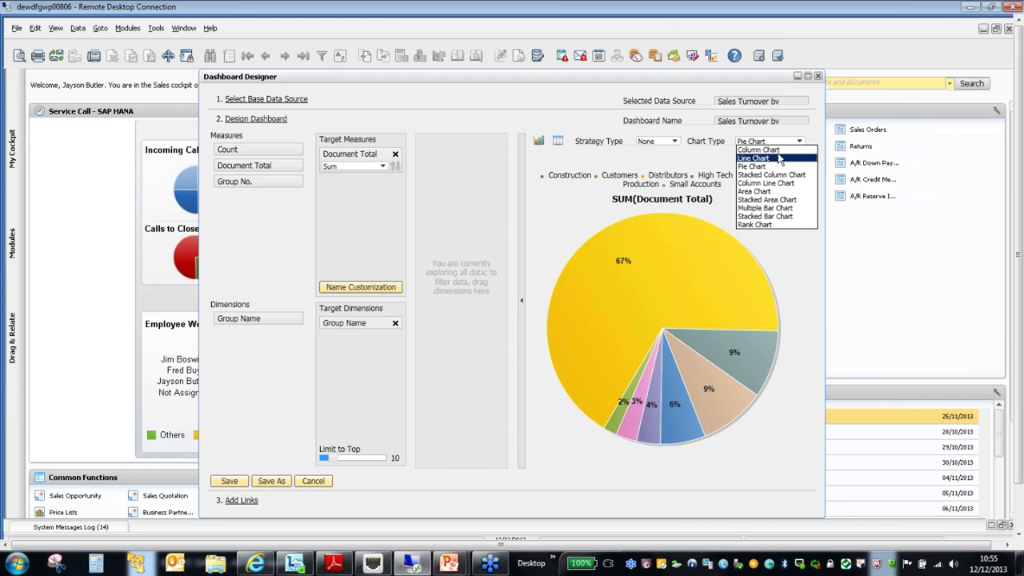
left_click(776, 149)
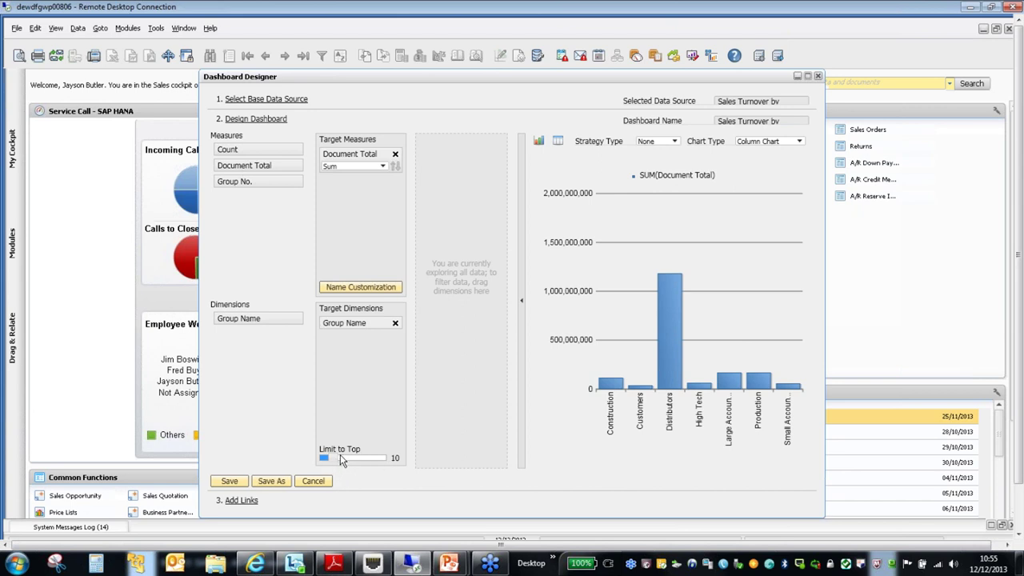
left_click_drag(366, 457, 386, 455)
- Save the dashboard as 'A00 - Sales Turnover by Industry', advancing to step 3 Add Links
left_click(285, 481)
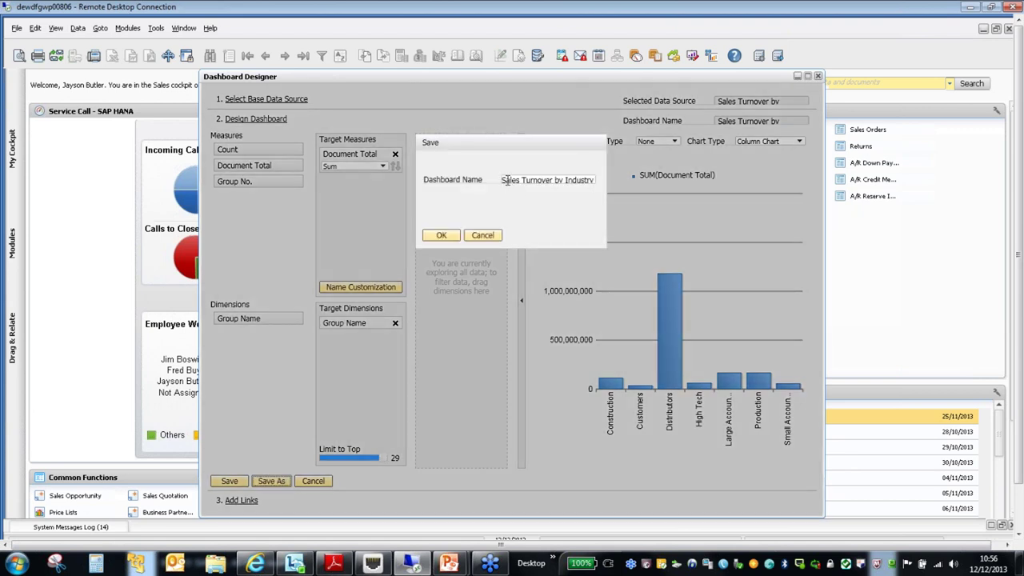
left_click(506, 181)
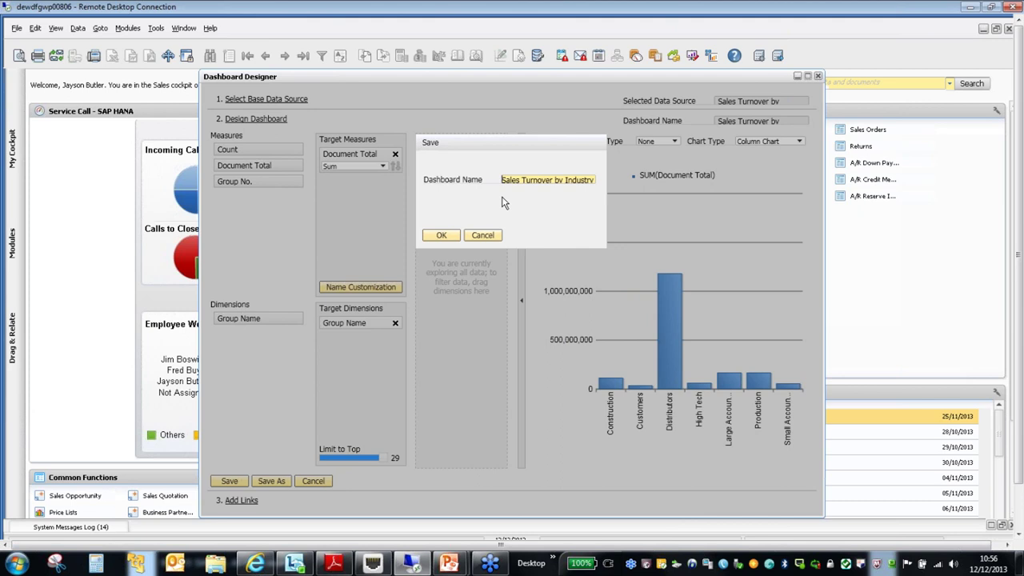
type("A")
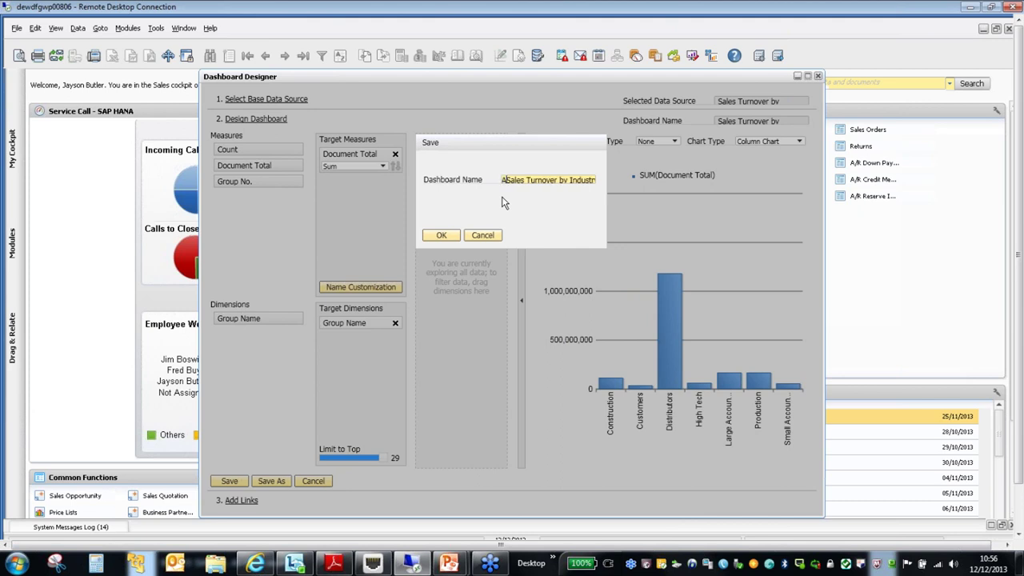
type("00 -")
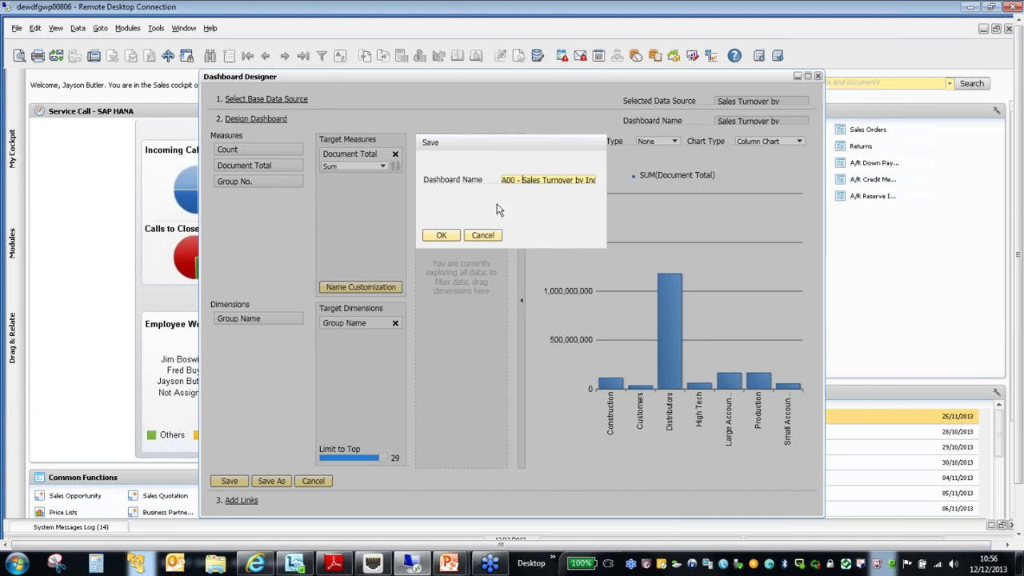
left_click(450, 237)
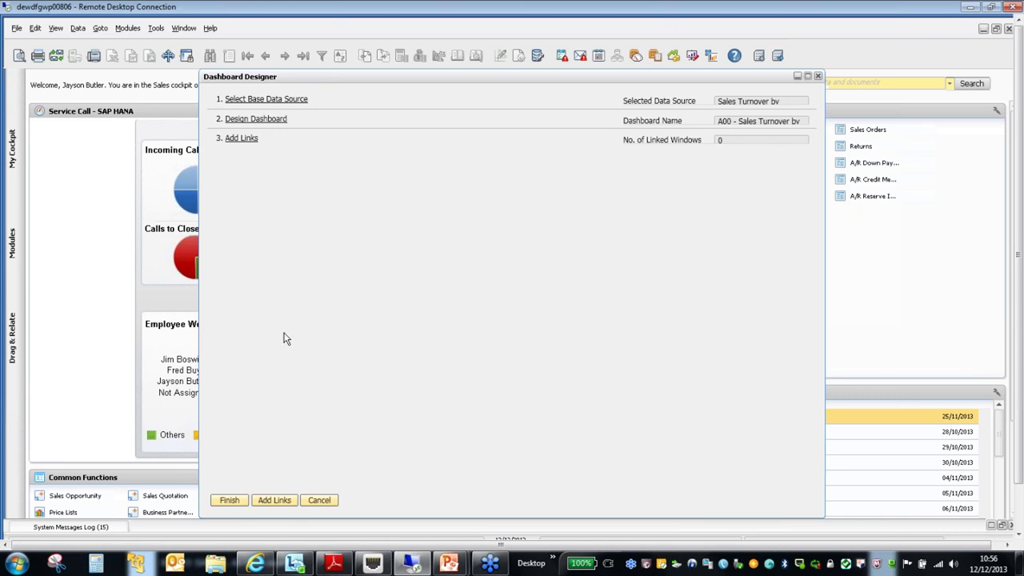
- Finish and close the Dashboard Designer, then open the cockpit widget's Select Dashboard settings
left_click(231, 501)
left_click(228, 498)
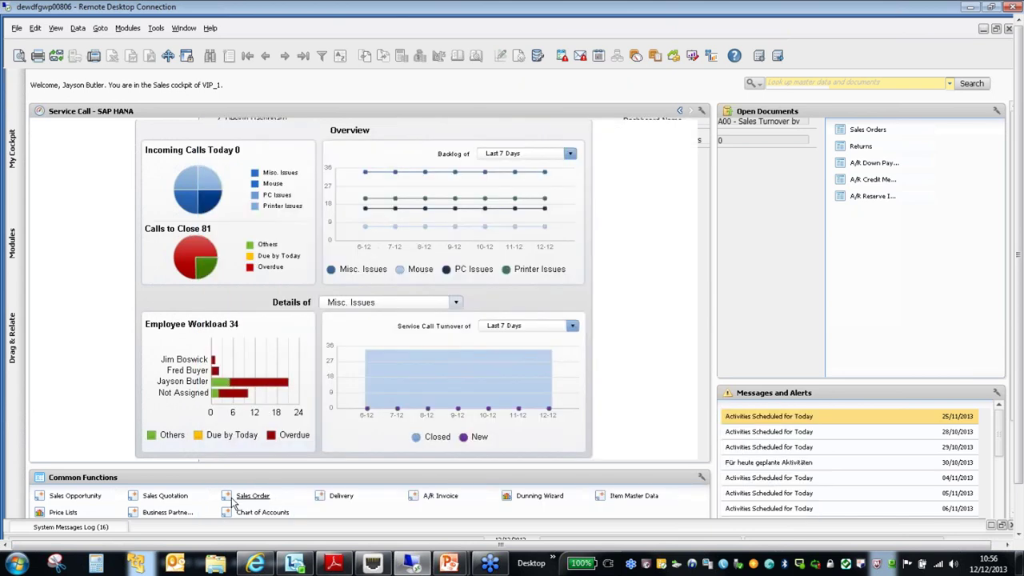
left_click(701, 111)
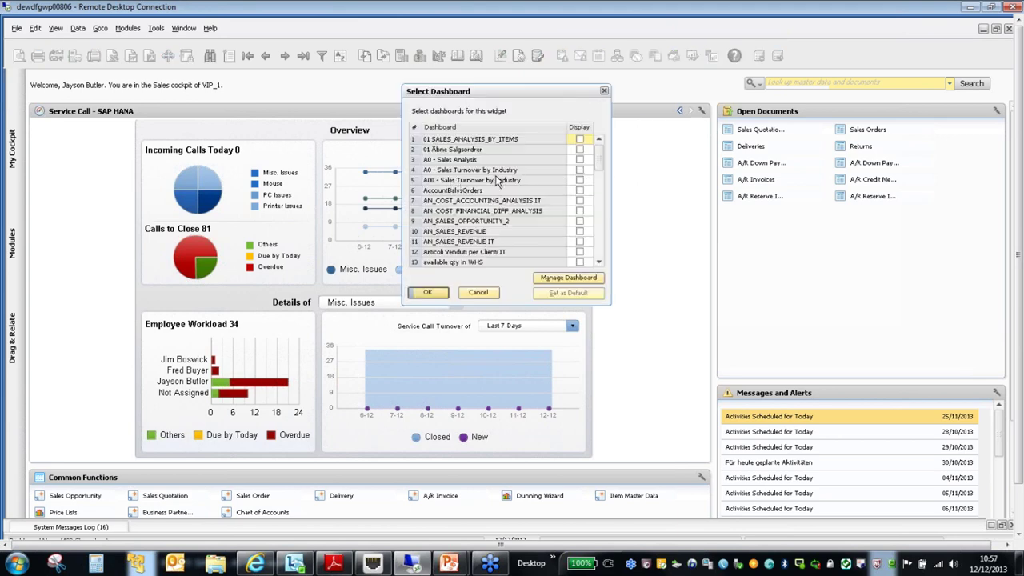
- Tick Display for row 5, 'A00 - Sales Turnover by Industry', and confirm with OK
left_click(579, 181)
left_click(579, 181)
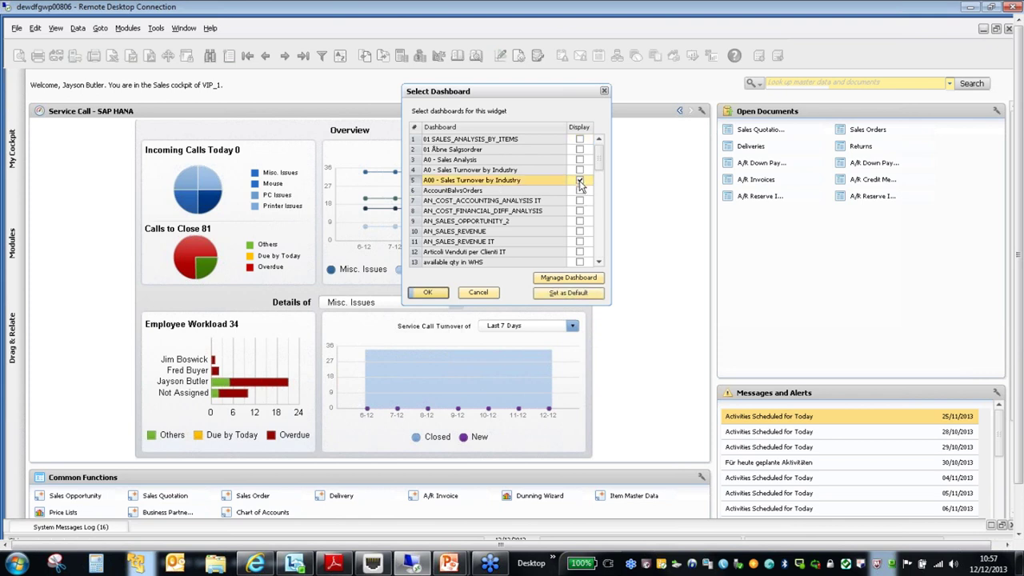
left_click(428, 292)
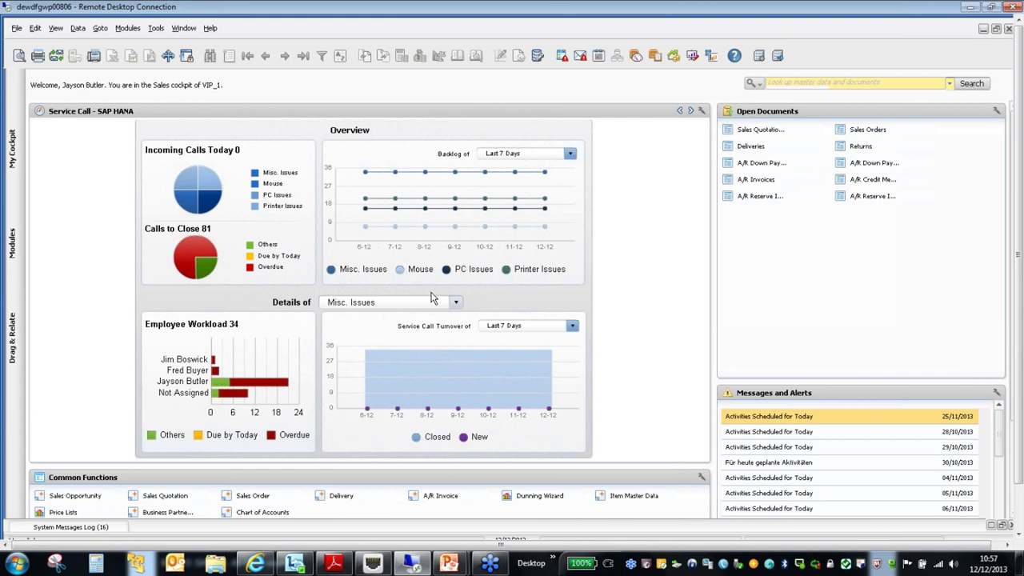
- Cycle the widget's dashboards until the A00 Sales Turnover by Industry column chart is shown
left_click(692, 111)
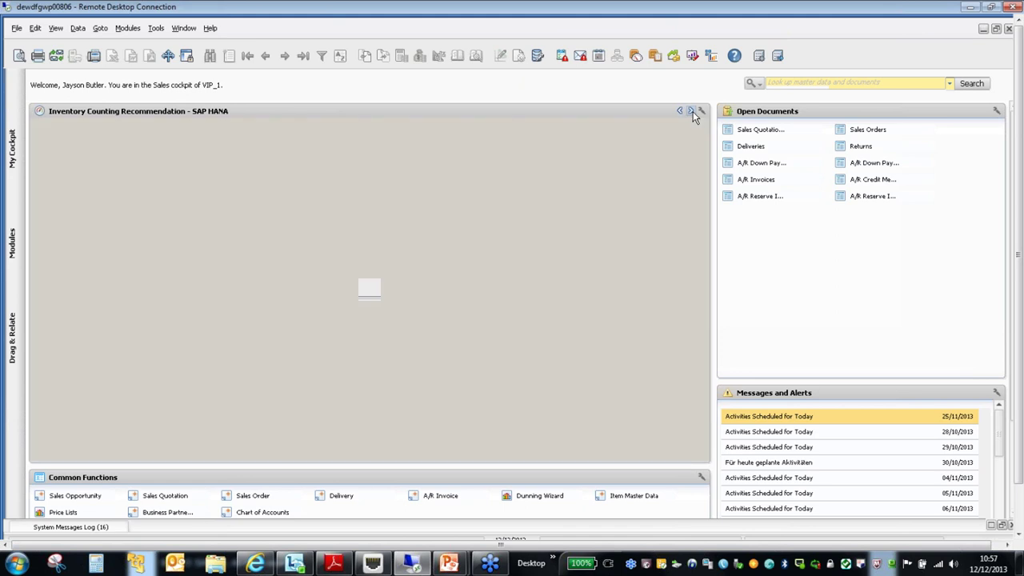
left_click(692, 111)
left_click(691, 111)
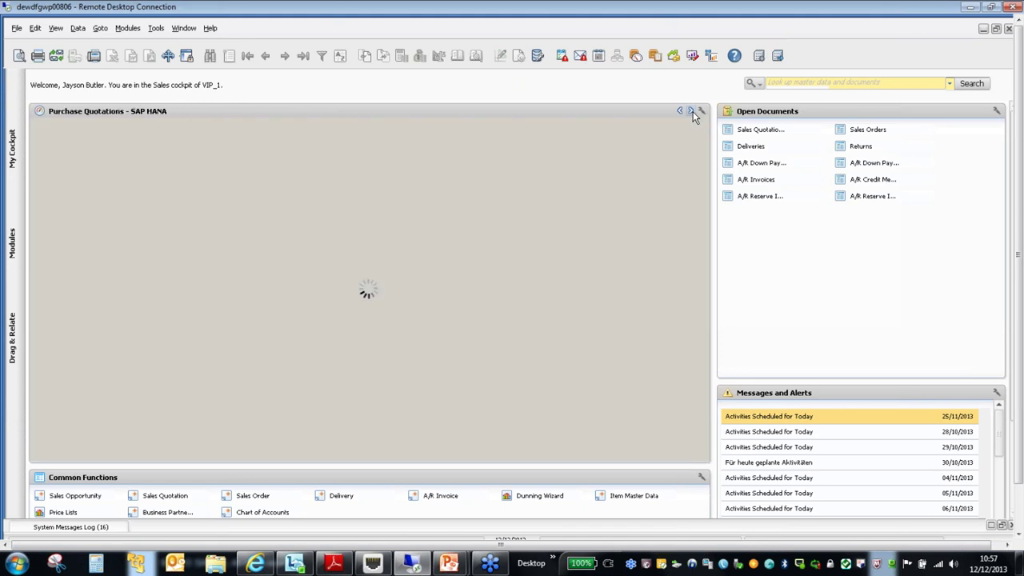
left_click(679, 111)
left_click(679, 111)
left_click(679, 112)
left_click(680, 111)
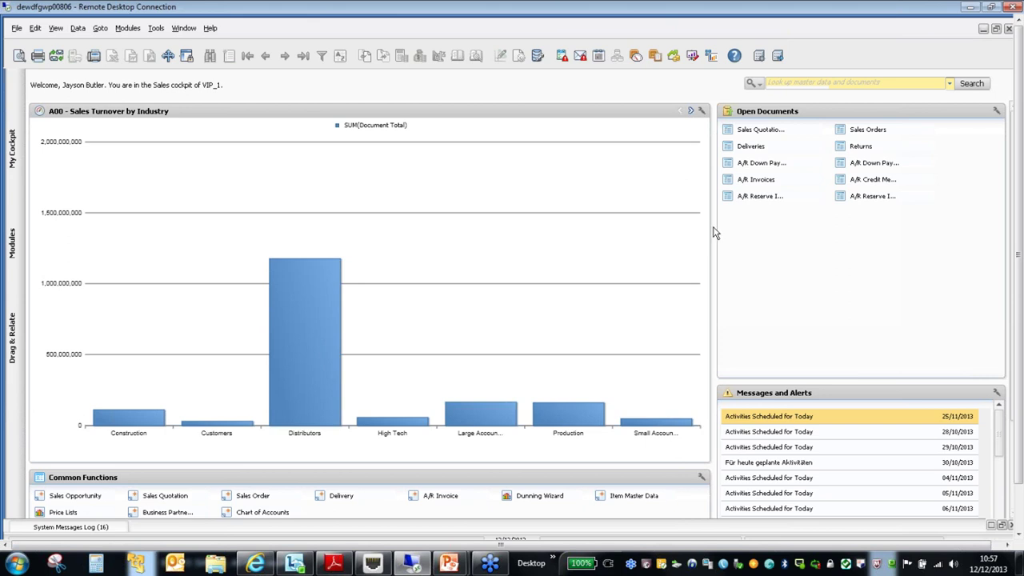
left_click(493, 565)
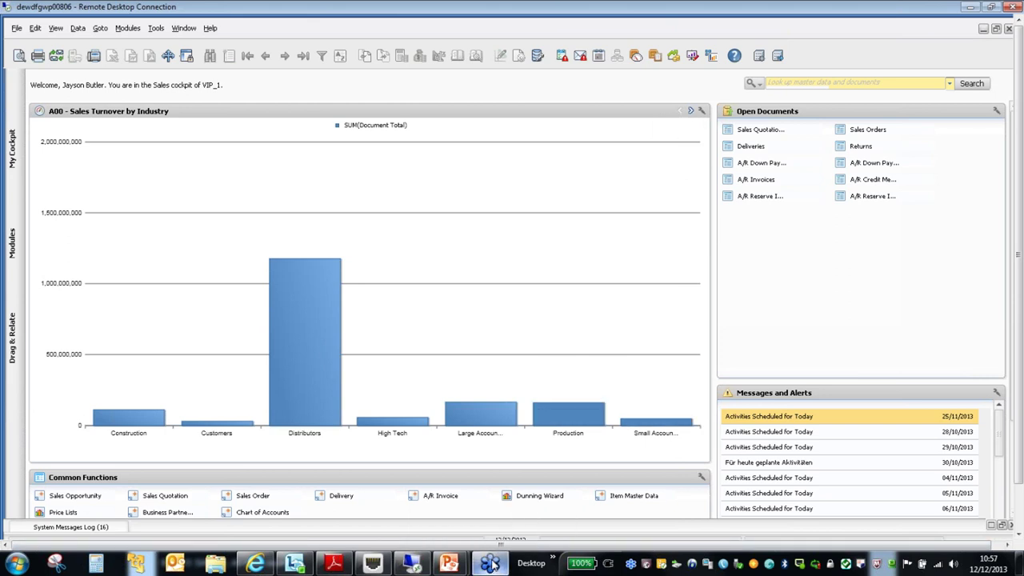